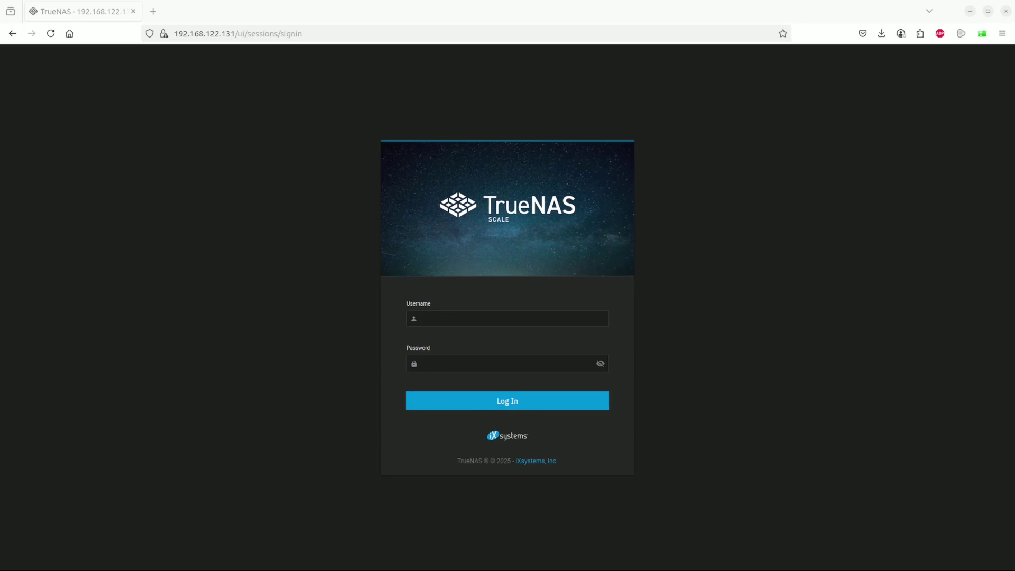
# - Sign in to the TrueNAS SCALE web interface with the admin username and password
pyautogui.write('truenas_admin')
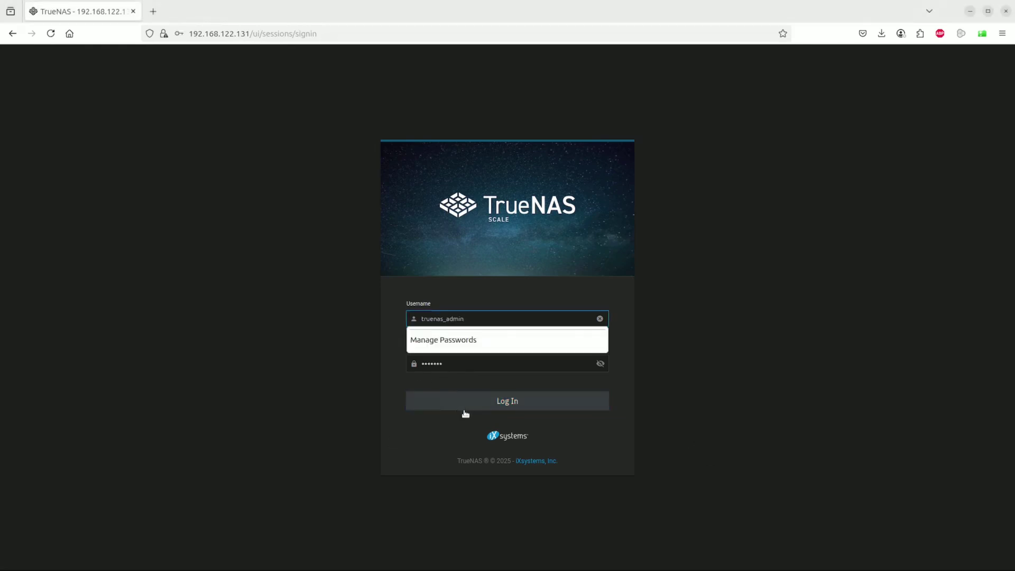
pyautogui.click(472, 405)
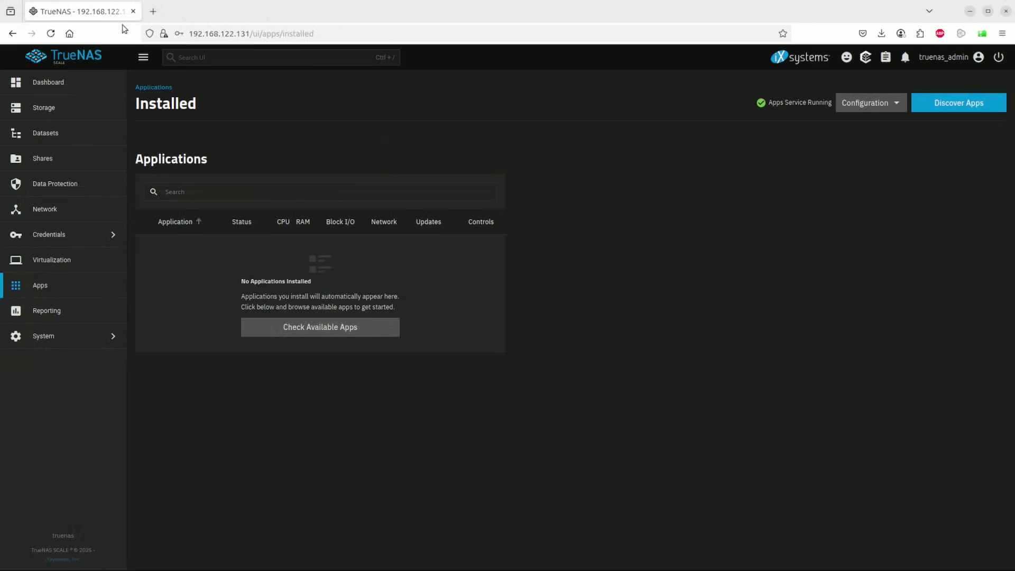
pyautogui.click(48, 84)
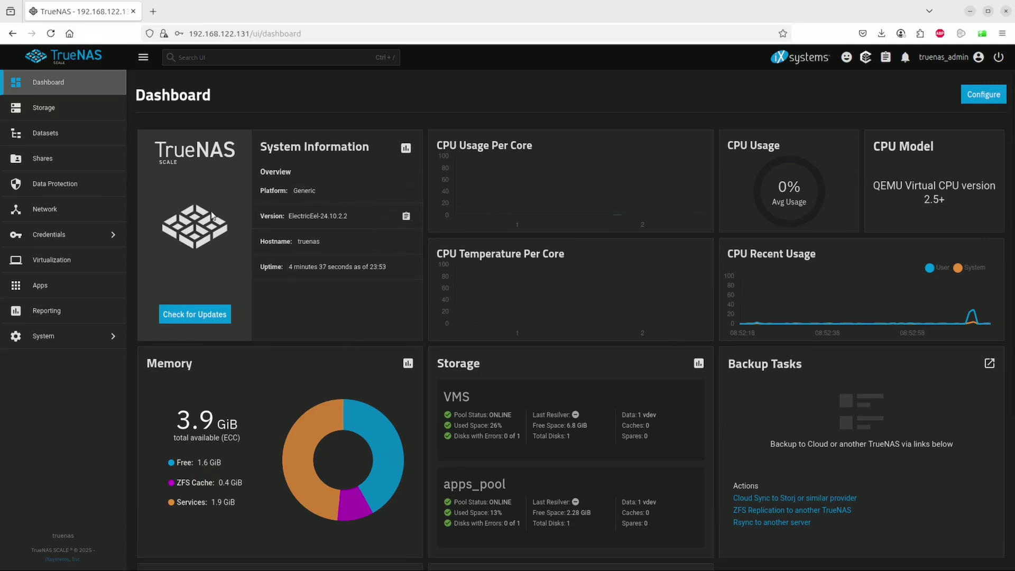
pyautogui.click(71, 289)
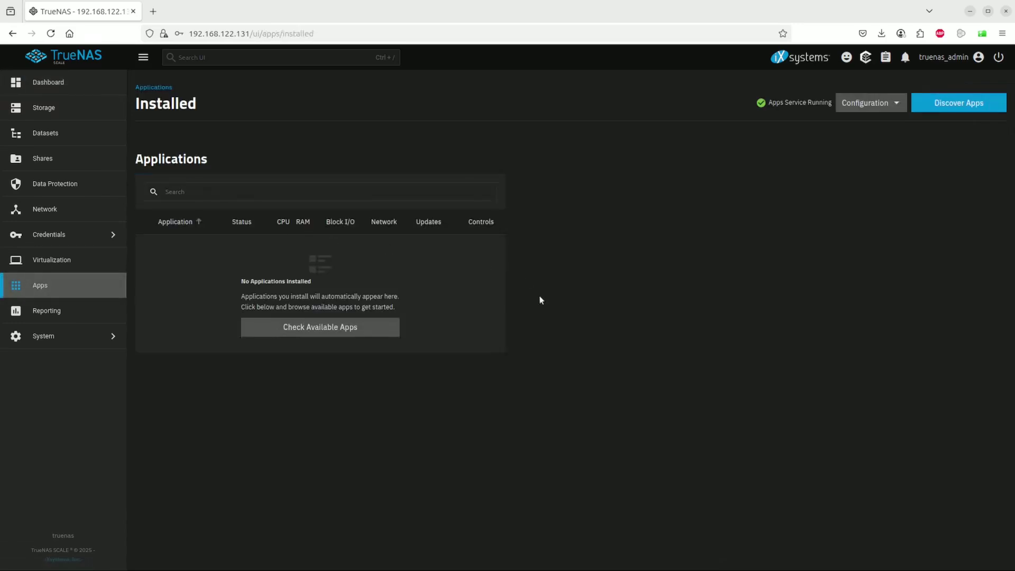
# - Browse the Discover catalog of available apps by category, then focus its search field
pyautogui.click(363, 328)
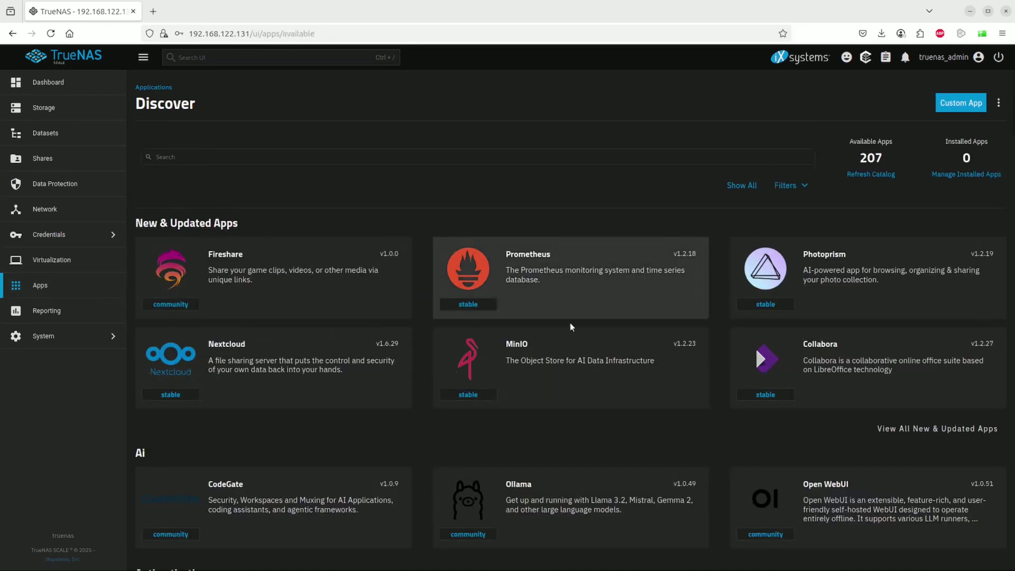
pyautogui.scroll(-3, 570, 323)
pyautogui.scroll(-9, 571, 325)
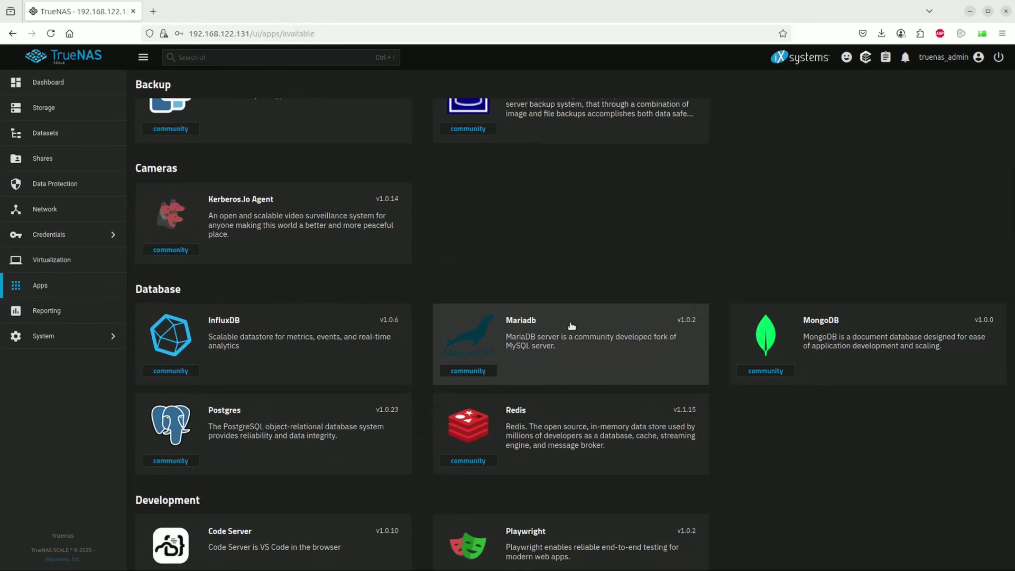
pyautogui.scroll(-2, 572, 325)
pyautogui.scroll(3, 572, 326)
pyautogui.scroll(-6, 572, 326)
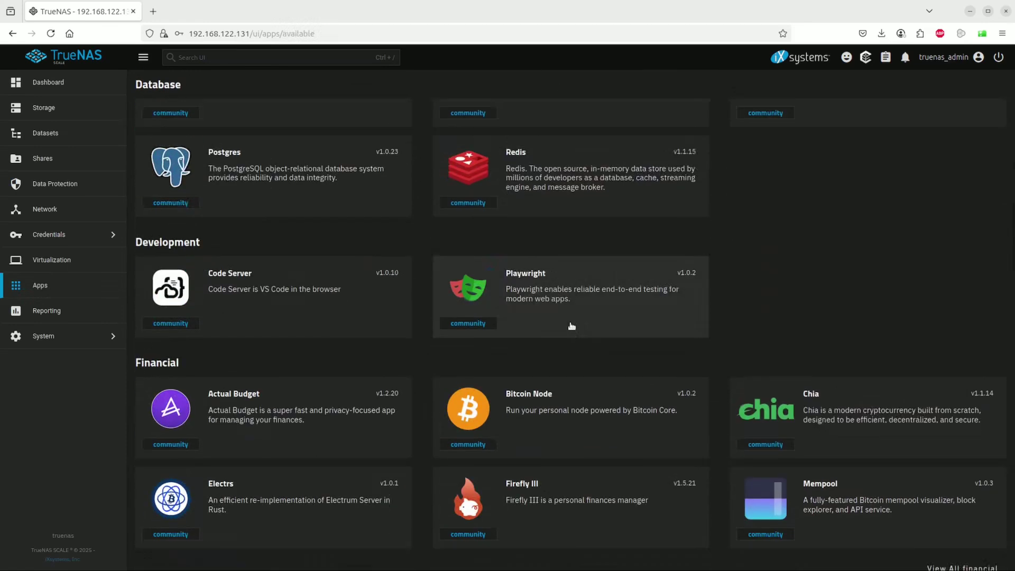
pyautogui.scroll(-6, 572, 325)
pyautogui.scroll(-10, 571, 325)
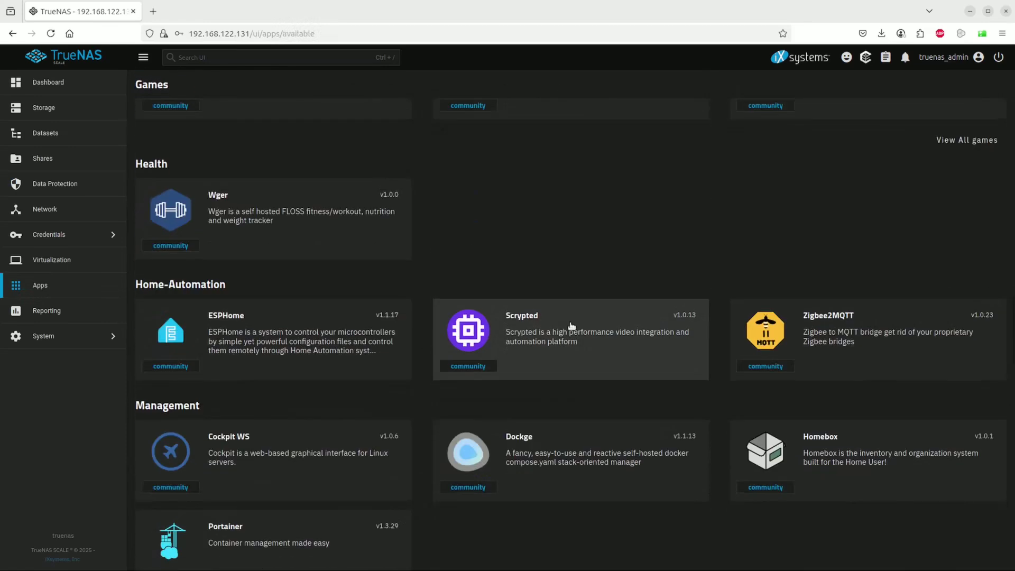
pyautogui.scroll(-5, 571, 325)
pyautogui.scroll(9, 571, 327)
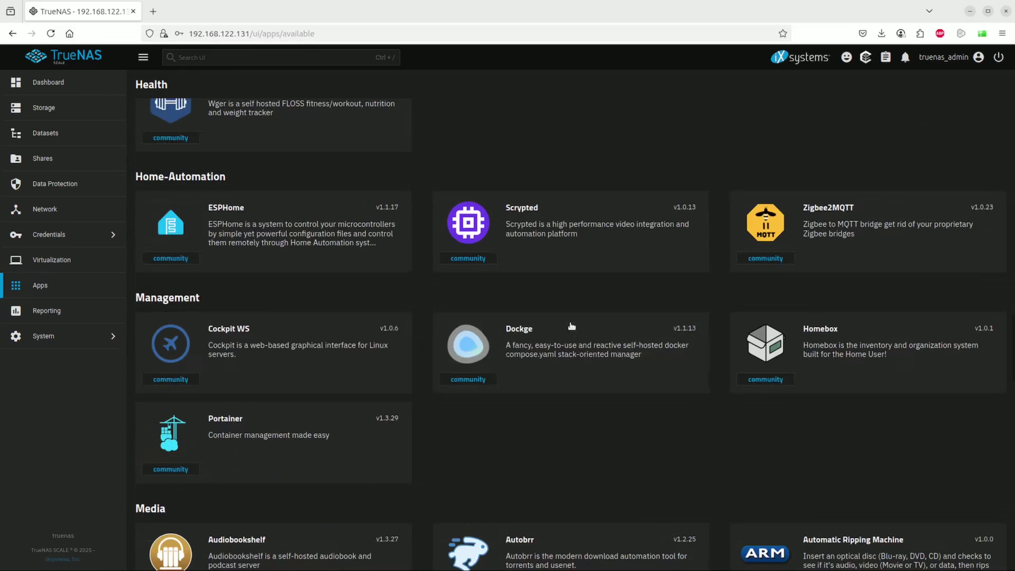
pyautogui.scroll(15, 414, 174)
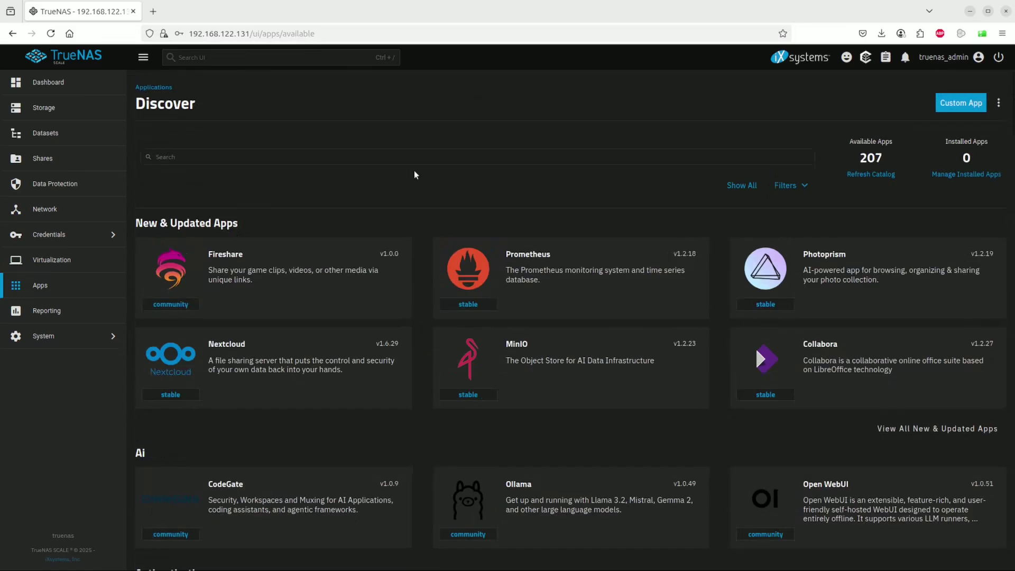
pyautogui.click(343, 157)
# - Search the catalog for 'pihole' and open the Pi-Hole app's details page
pyautogui.write('pi')
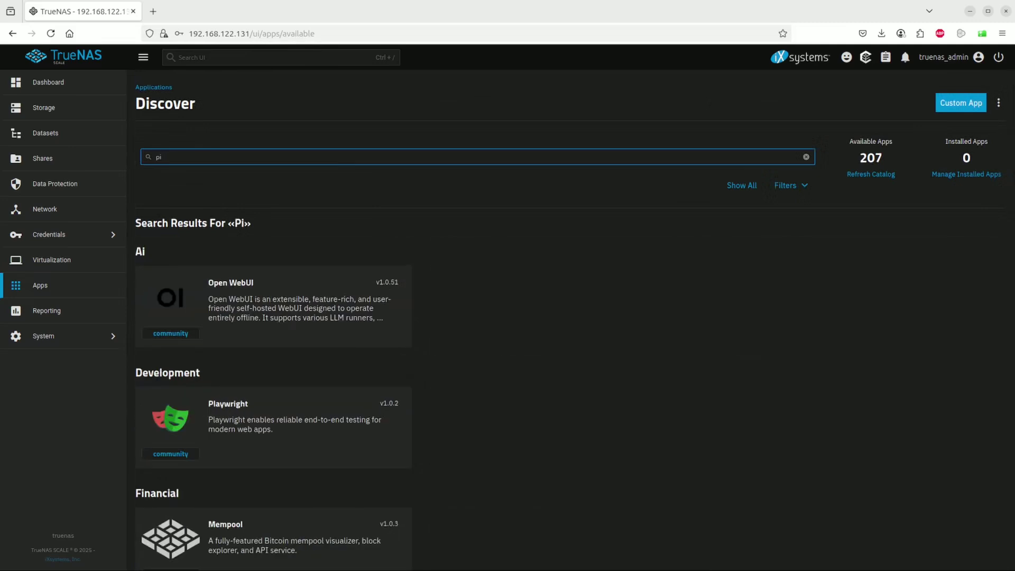
pyautogui.write('ho')
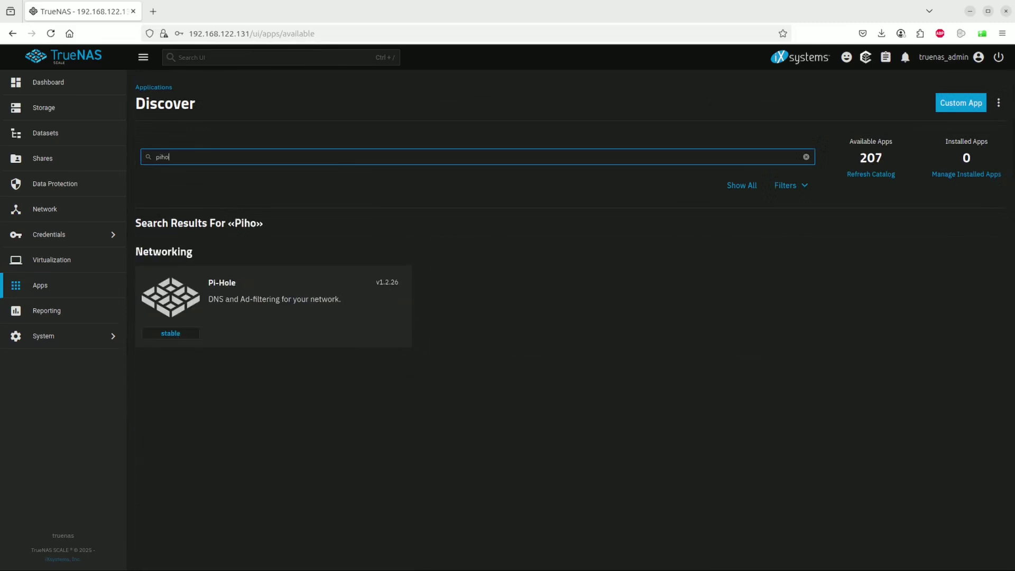
pyautogui.write('le')
pyautogui.click(212, 281)
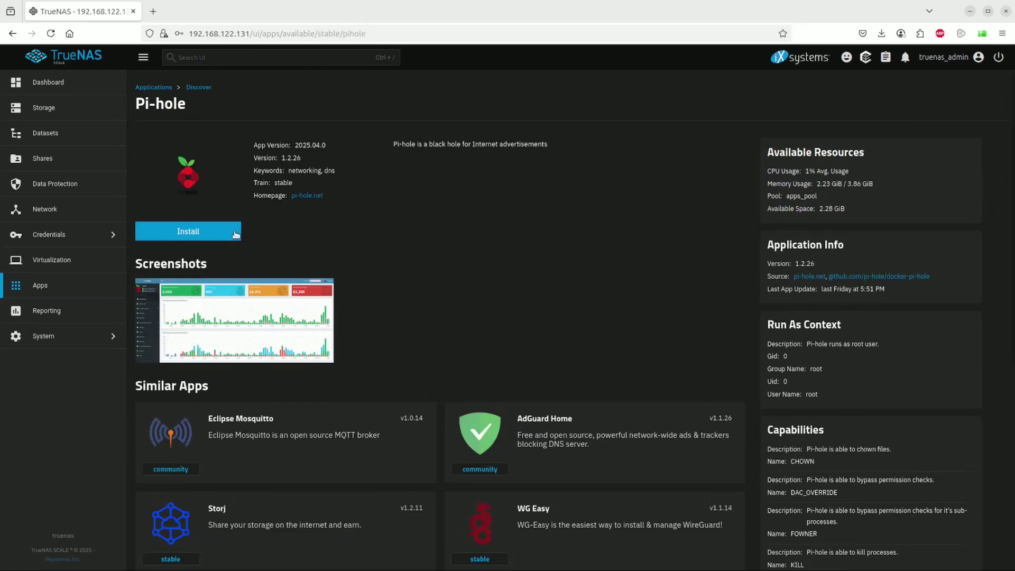
# - Start installing Pi-hole and scroll through the Install Pi-hole form's settings and ports
pyautogui.click(212, 227)
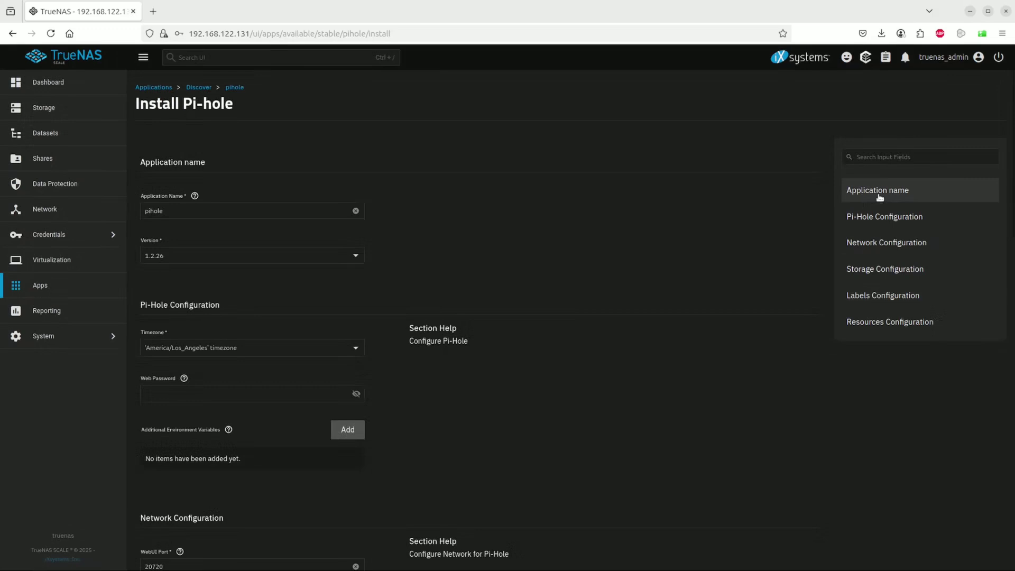
pyautogui.scroll(-10, 879, 197)
pyautogui.scroll(6, 879, 197)
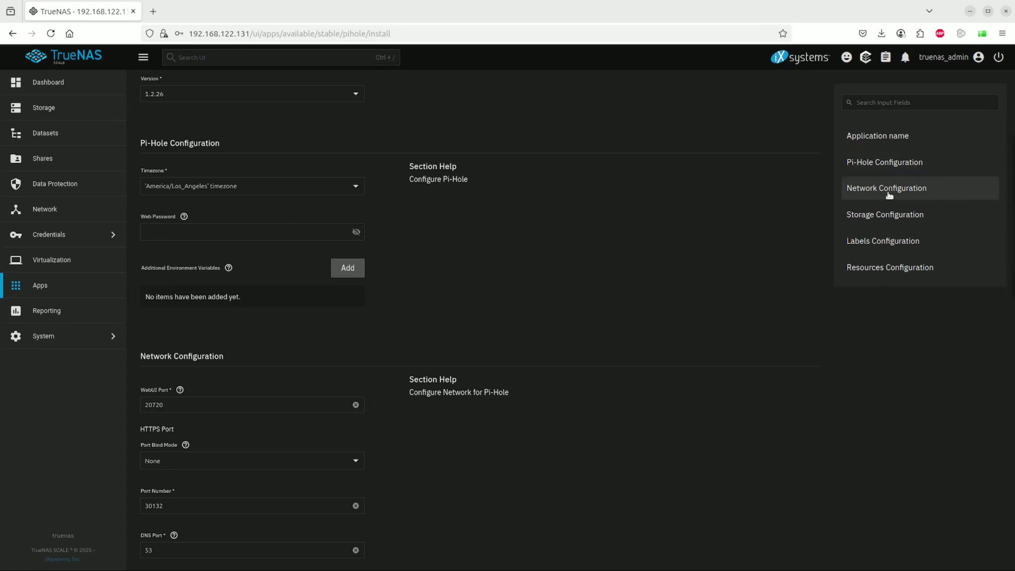
pyautogui.scroll(-3, 888, 196)
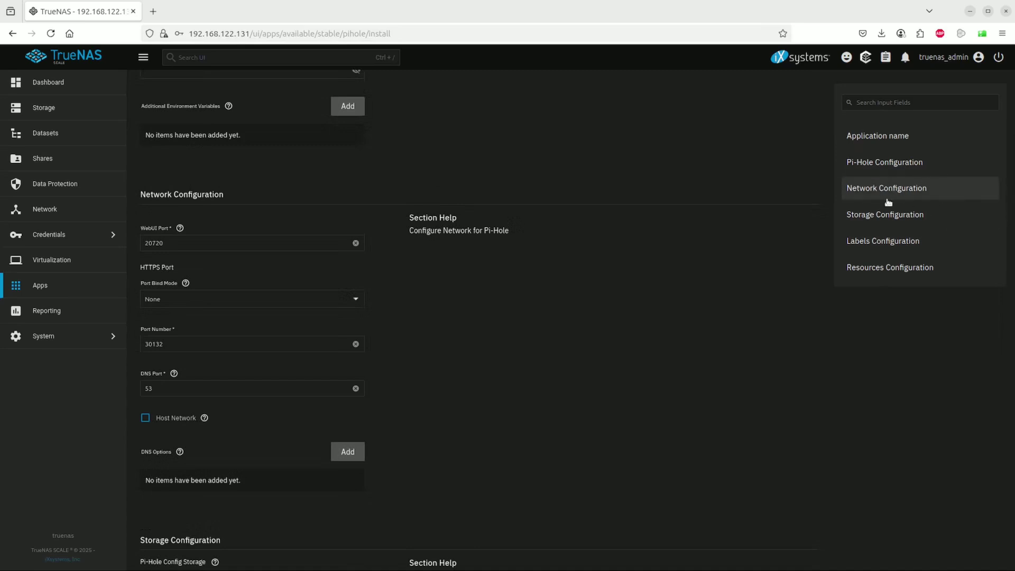
pyautogui.scroll(-4, 888, 202)
pyautogui.scroll(-7, 888, 202)
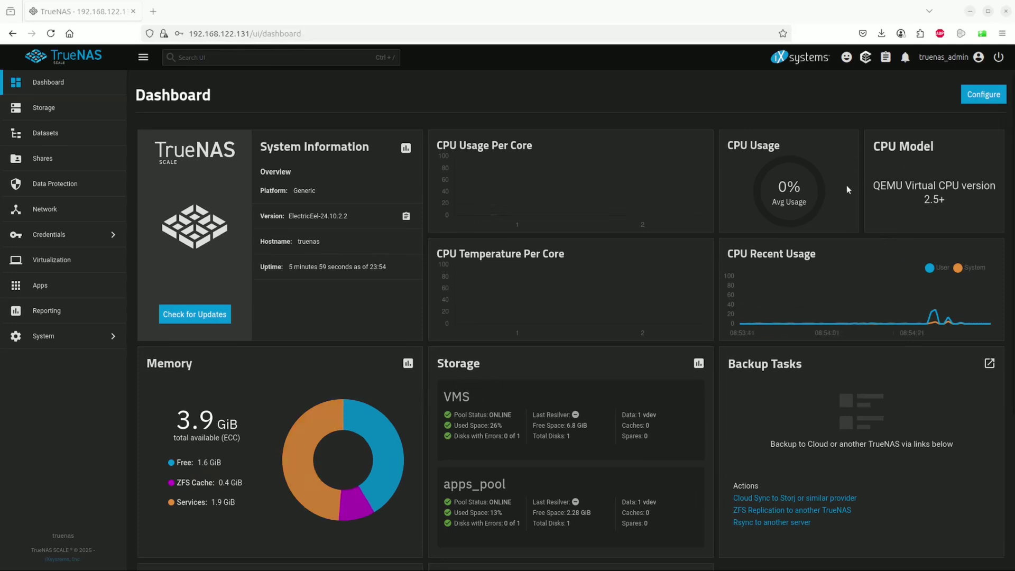
# - Read the ens6 address 192.168.122.131 on the Dashboard, then return to Installed Applications
pyautogui.moveTo(764, 328)
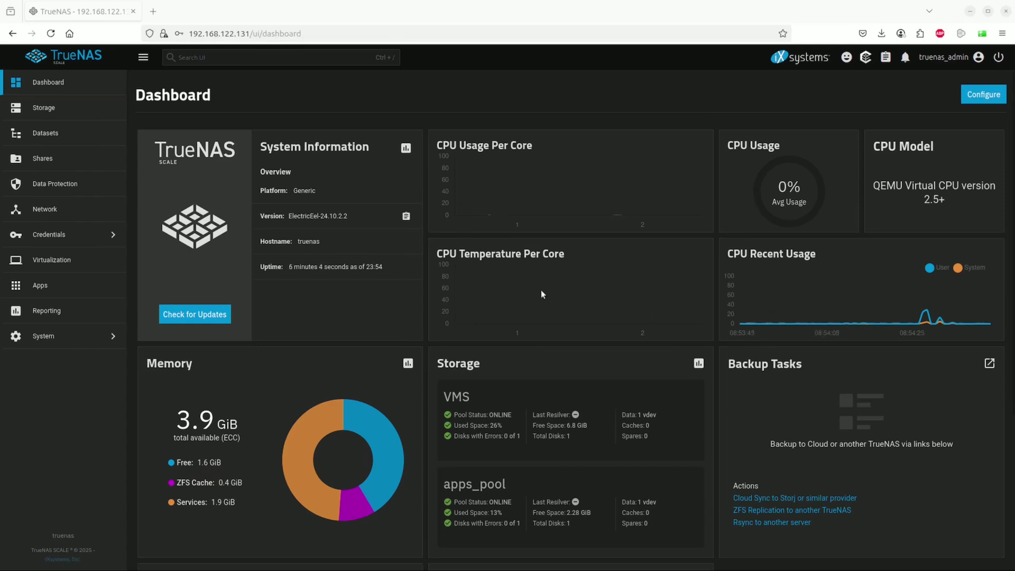
pyautogui.scroll(-4, 541, 289)
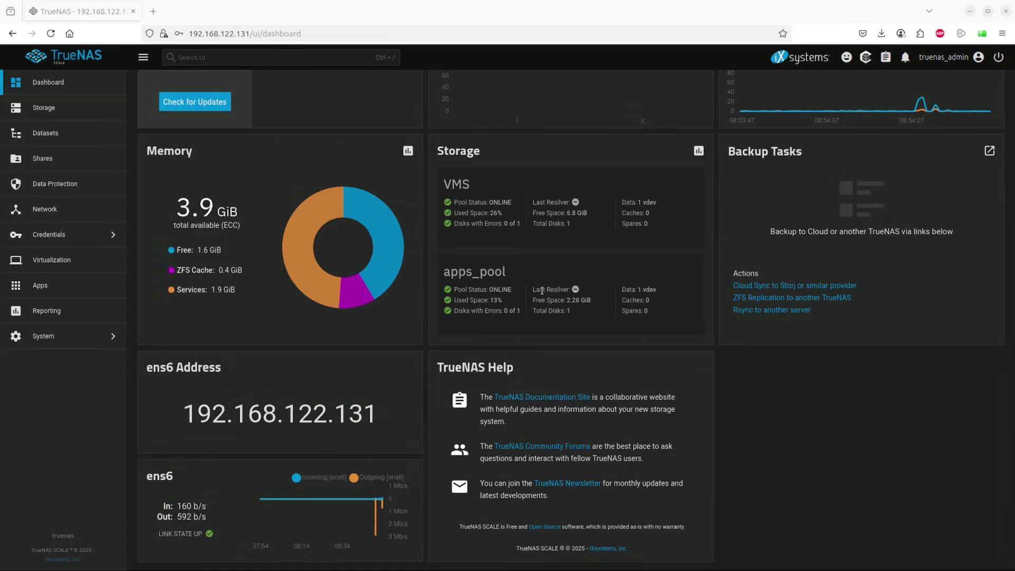
pyautogui.scroll(4, 541, 290)
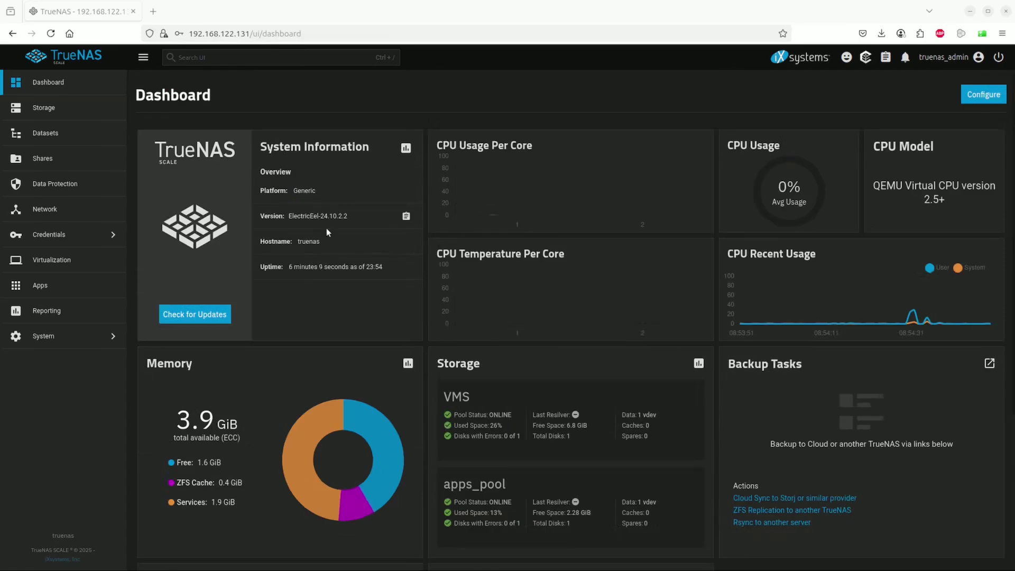
pyautogui.click(80, 284)
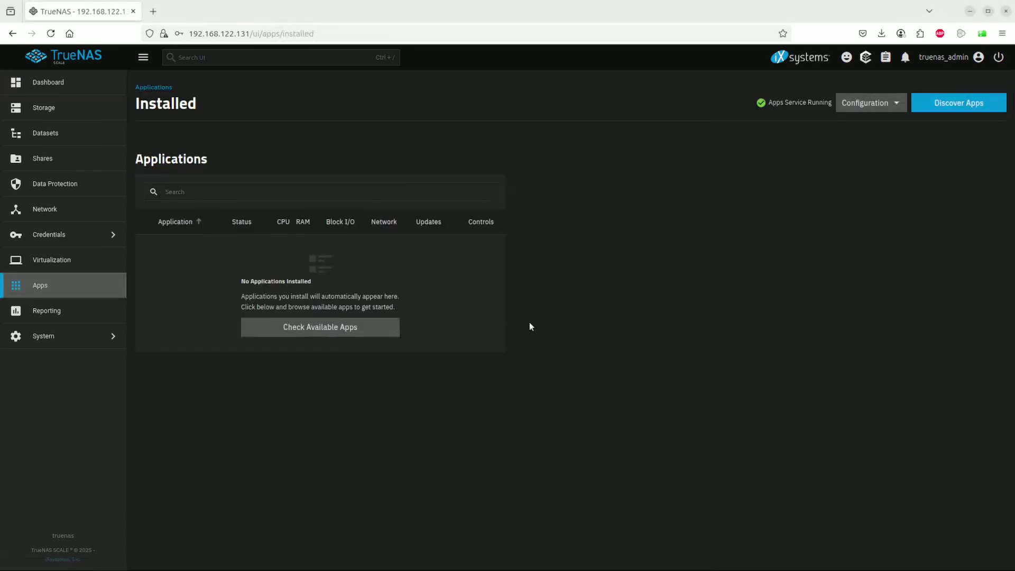
# - Search the Discover catalog for 'pihole' again and open the Pi-Hole app page
pyautogui.click(344, 331)
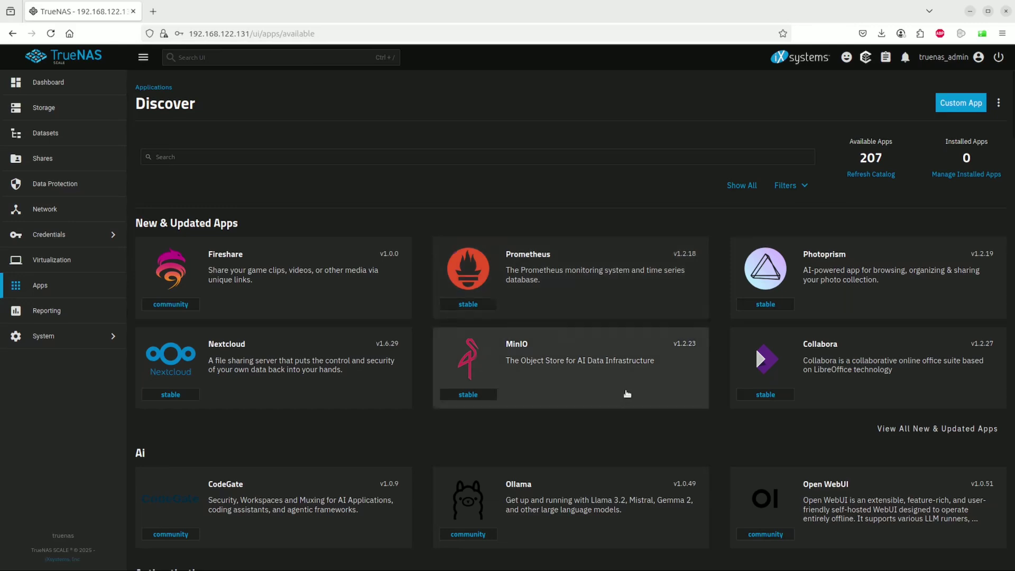
pyautogui.click(330, 158)
pyautogui.write('pi')
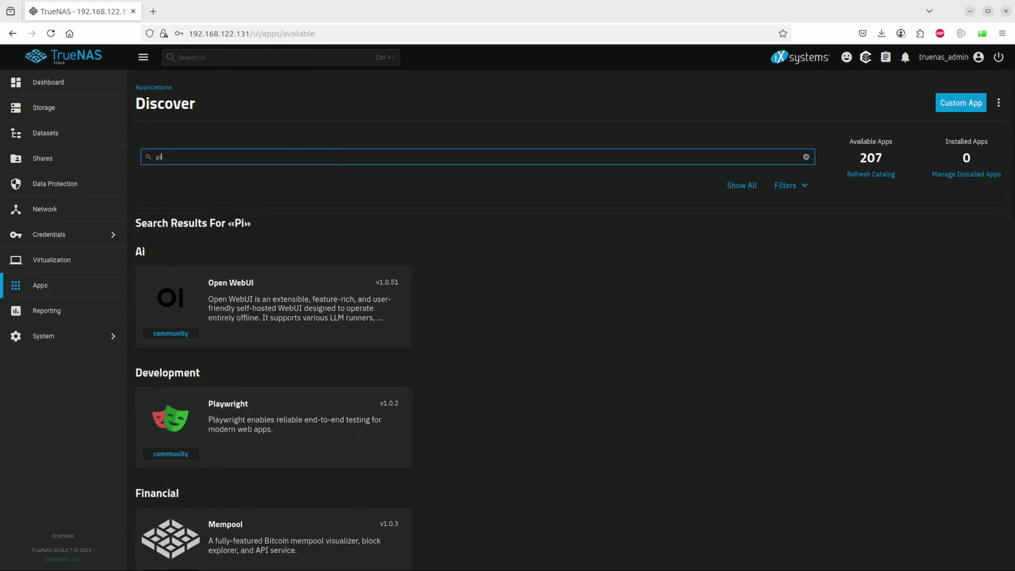
pyautogui.write('hole')
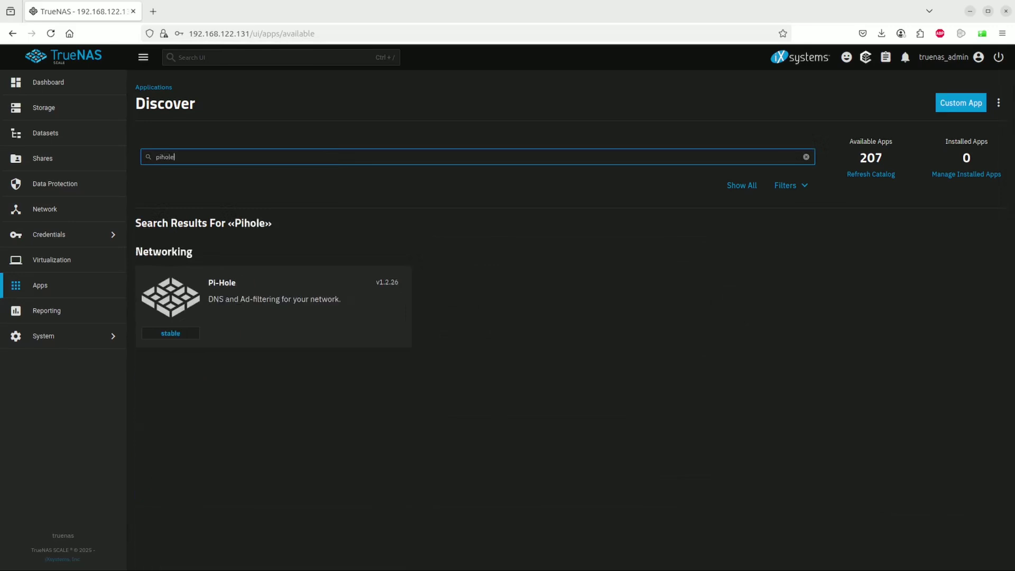
pyautogui.click(262, 306)
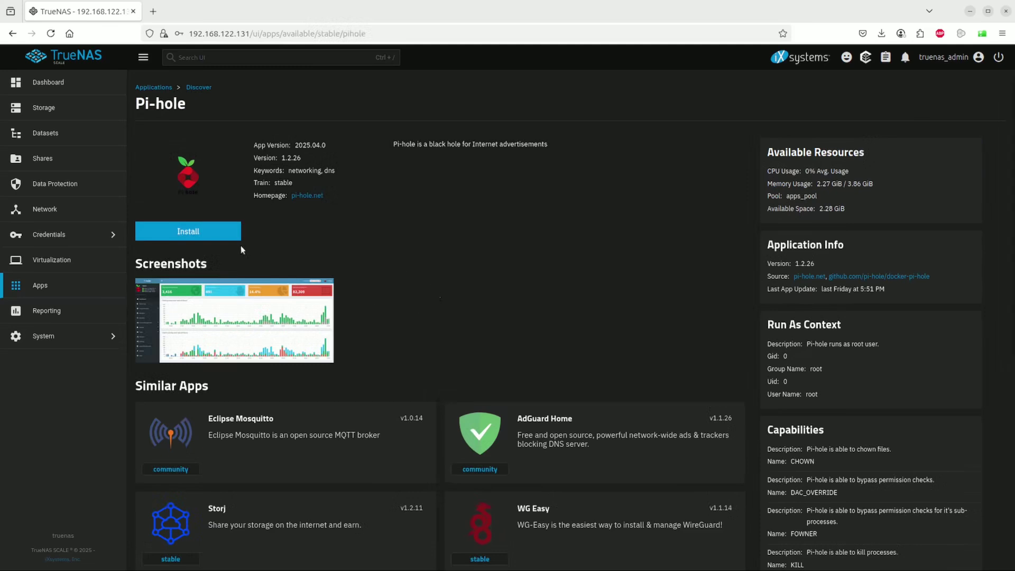
# - Step through the name, Pi-Hole, network, labels and resources sections, then install Pi-hole
pyautogui.click(208, 231)
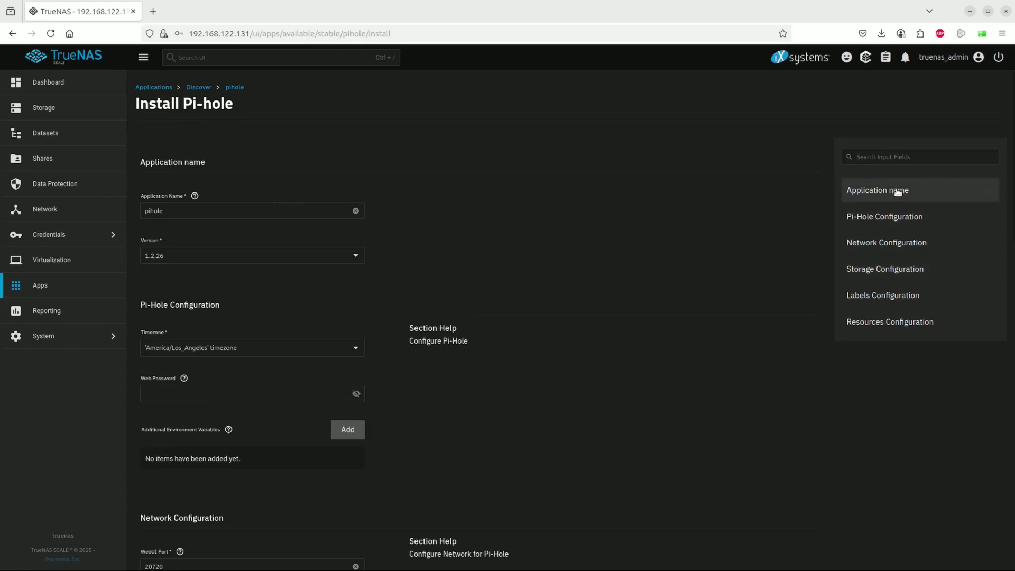
pyautogui.click(897, 191)
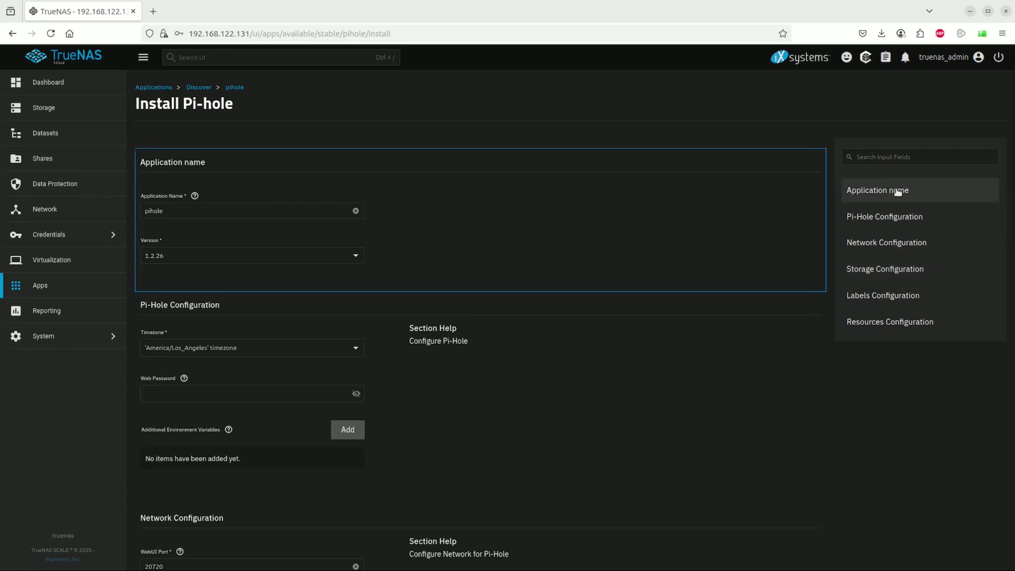
pyautogui.click(900, 221)
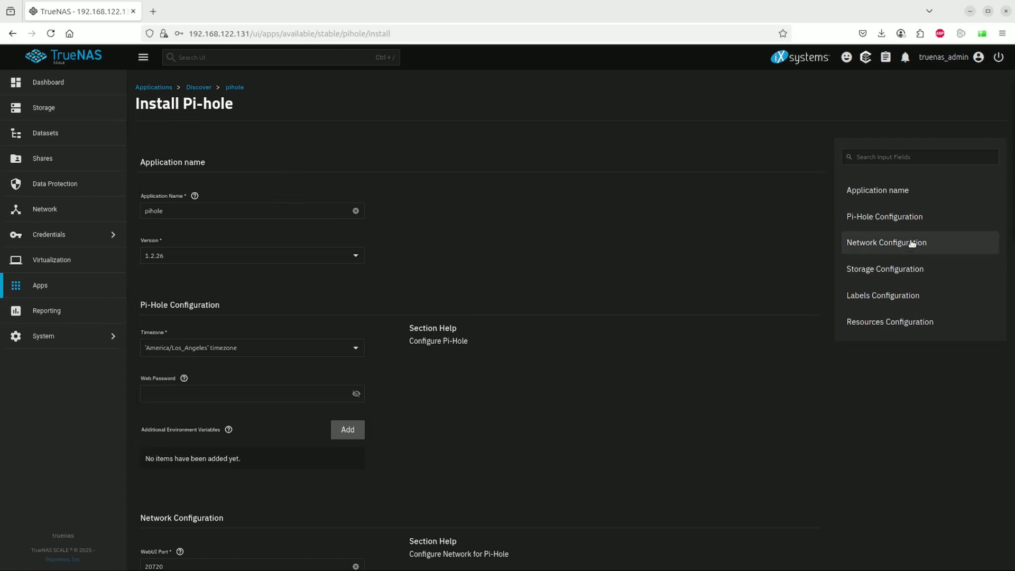
pyautogui.click(911, 243)
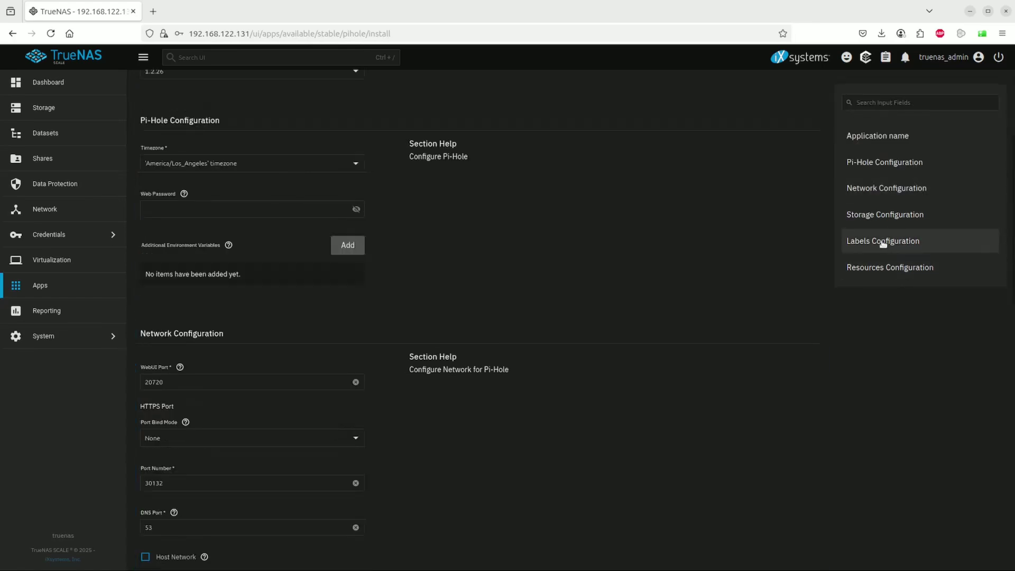
pyautogui.click(881, 241)
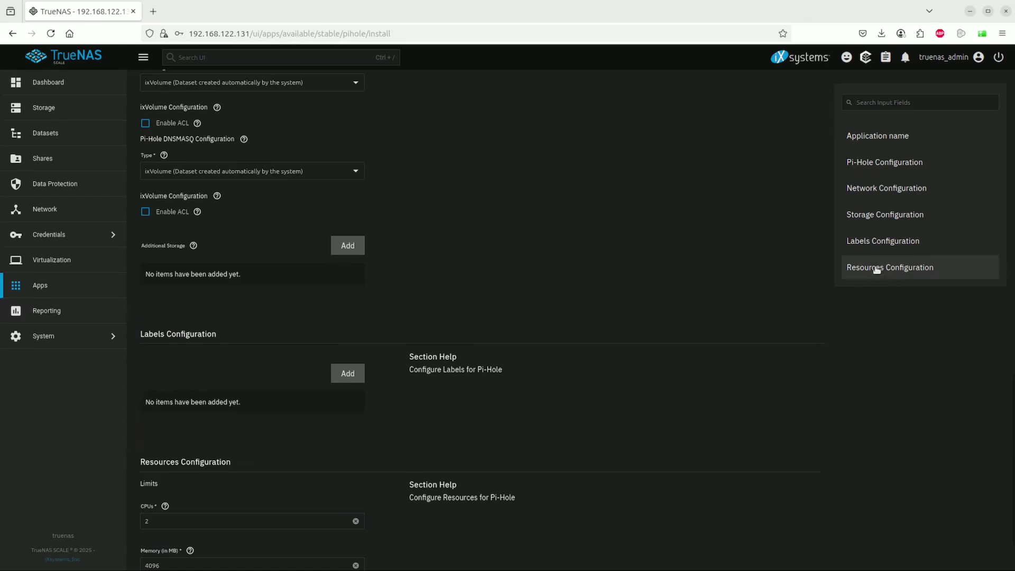
pyautogui.click(877, 269)
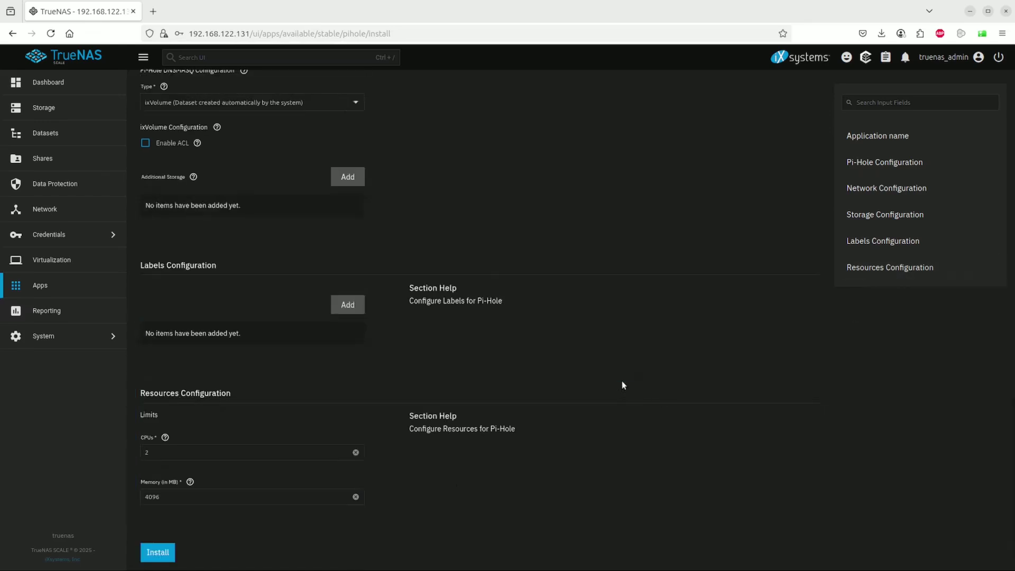
pyautogui.click(158, 554)
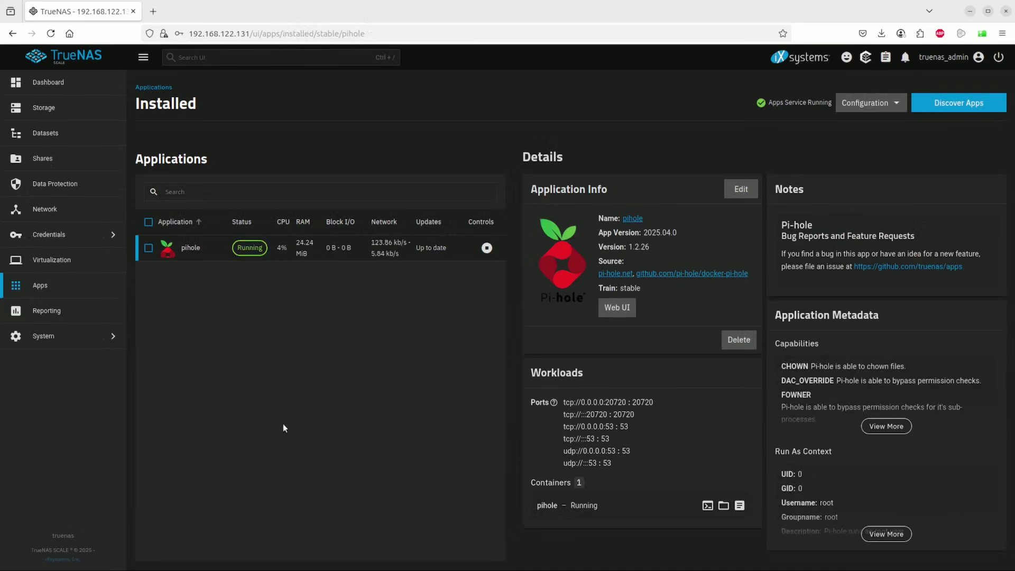
# - Open the running pihole app's Web UI in a new browser tab
pyautogui.click(617, 308)
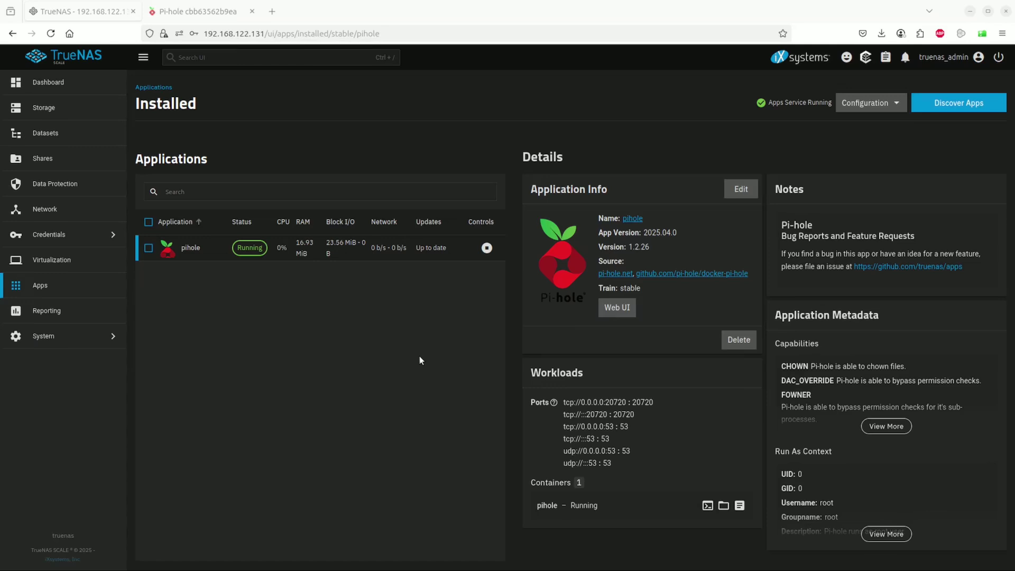
# - Open the Pi-hole admin dashboard, showing 0 queries and 173,049 domains on lists
pyautogui.click(616, 310)
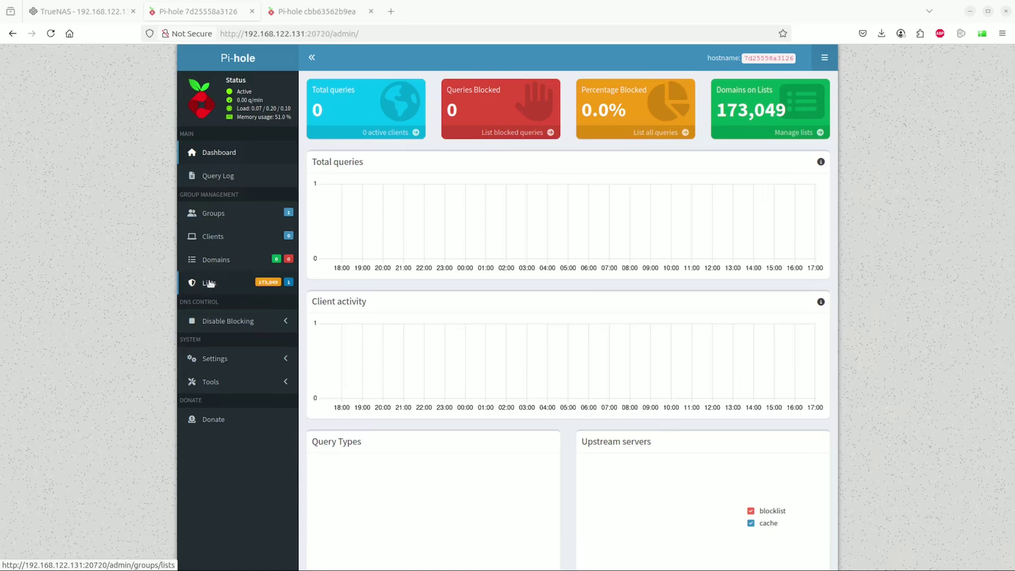
# - Open Pi-hole's Lists page, which subscribes to the single StevenBlack hosts list
pyautogui.click(210, 283)
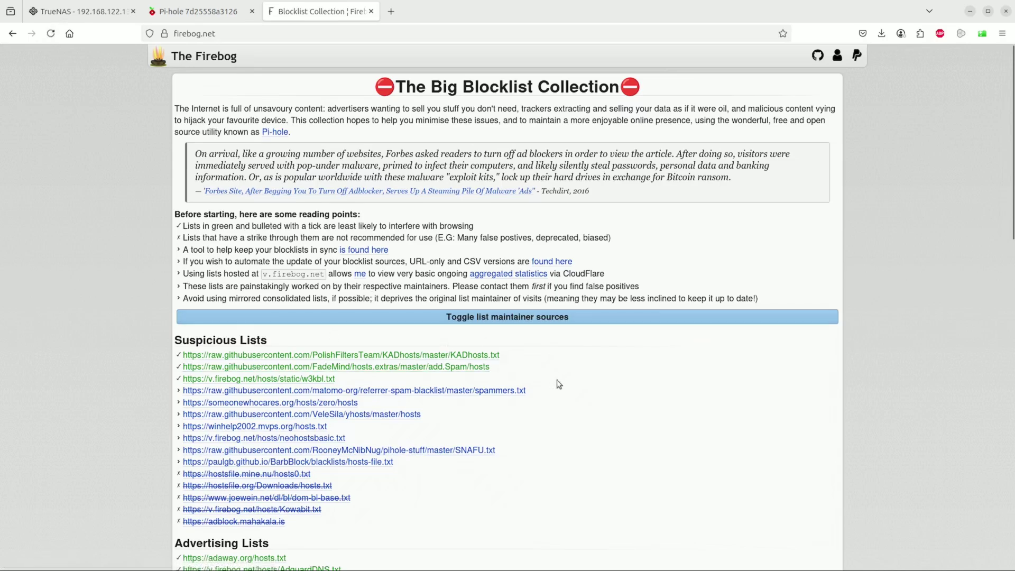
# - Copy the four Malicious Lists URLs, phishing-filter-hosts.txt through RPiList-Phishing.txt, from The Firebog
pyautogui.scroll(-3, 559, 384)
pyautogui.scroll(-4, 560, 384)
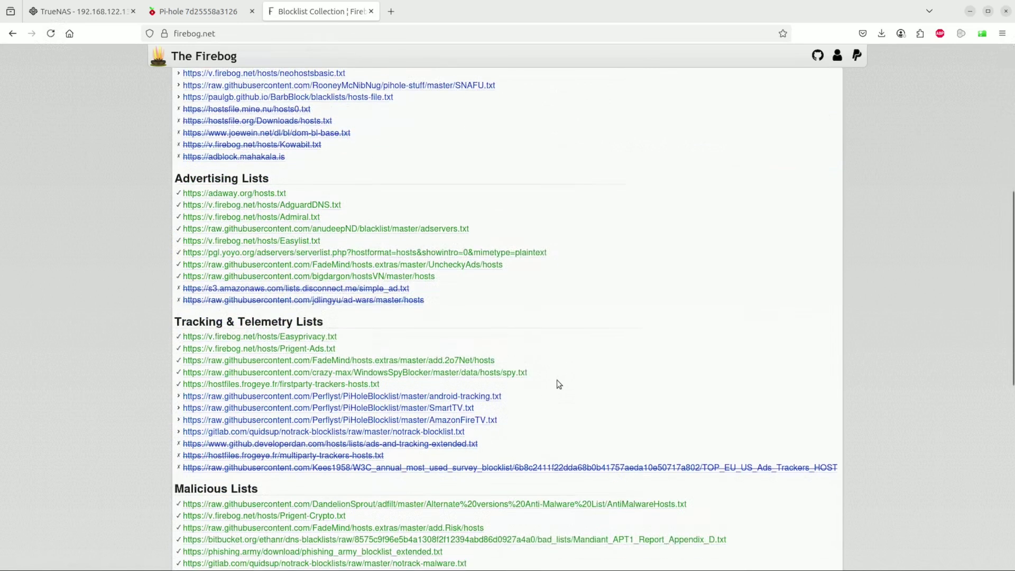
pyautogui.scroll(-5, 559, 385)
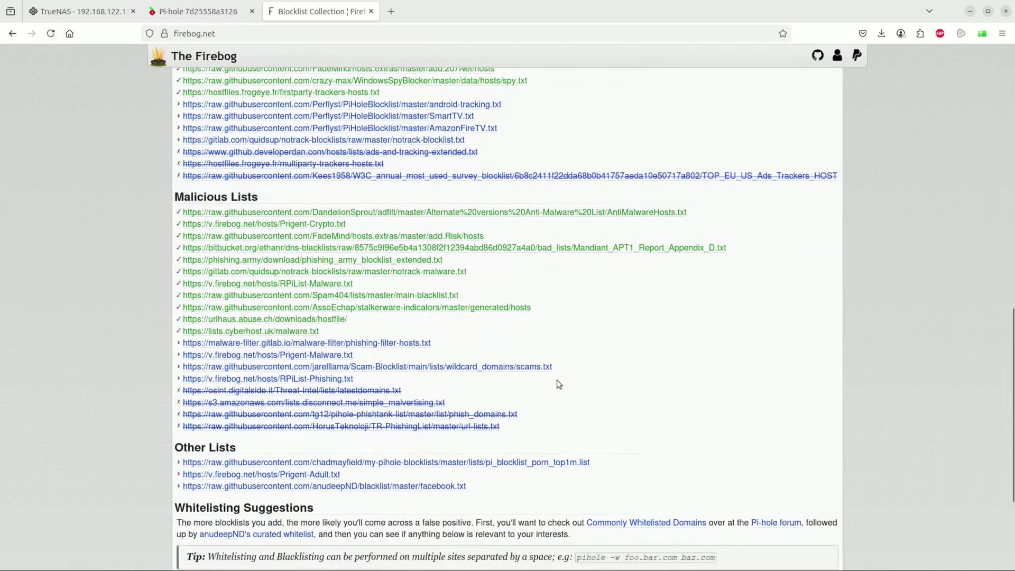
pyautogui.scroll(-3, 559, 384)
pyautogui.scroll(-1, 558, 381)
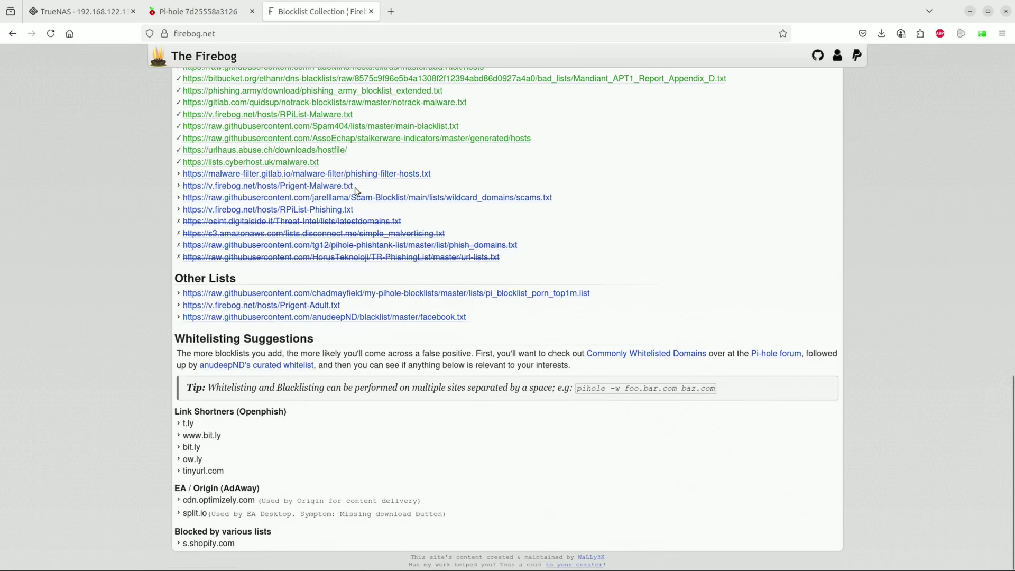
pyautogui.moveTo(183, 197); pyautogui.dragTo(365, 211)
pyautogui.rightClick(295, 200)
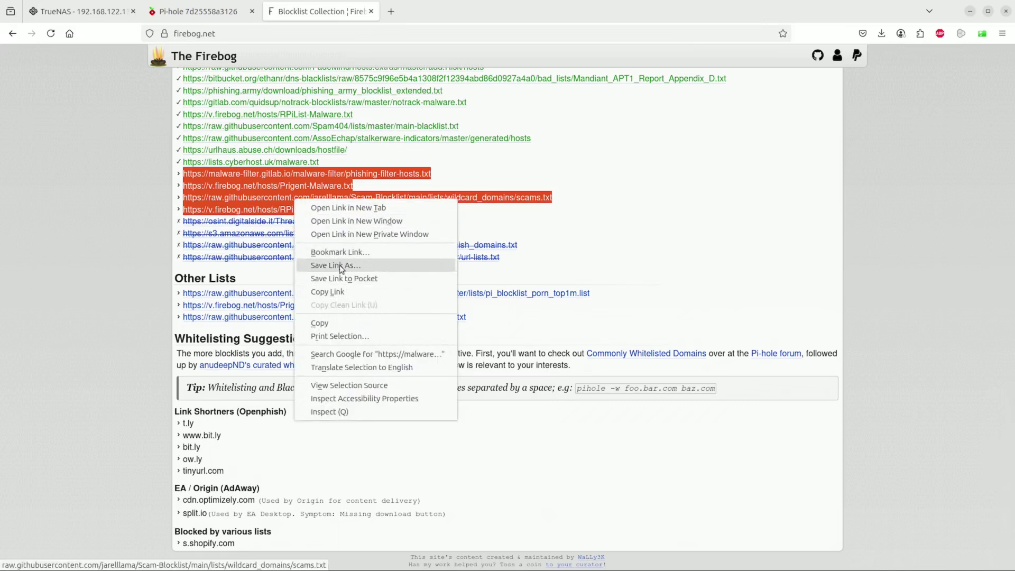
pyautogui.click(336, 325)
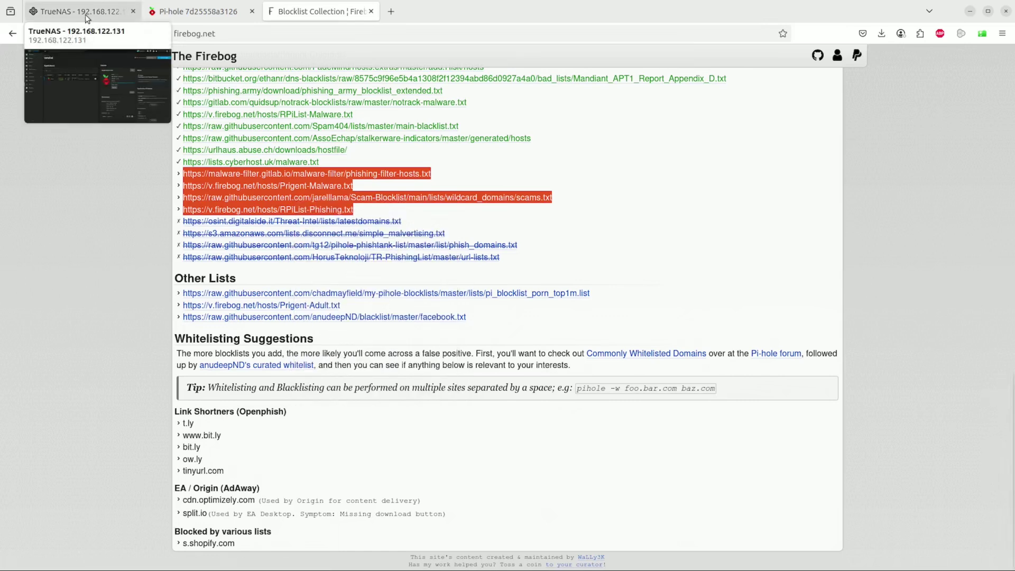
# - Paste the four copied Firebog URLs into Pi-hole's Address field and add them as blocklists
pyautogui.click(172, 7)
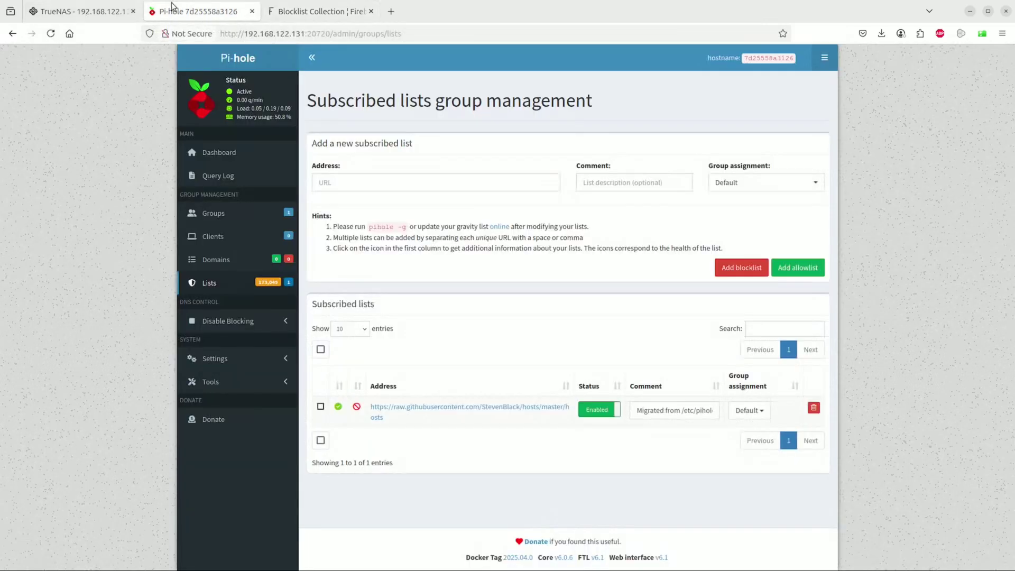
pyautogui.click(362, 179)
pyautogui.hotkey('ctrl', 'v')
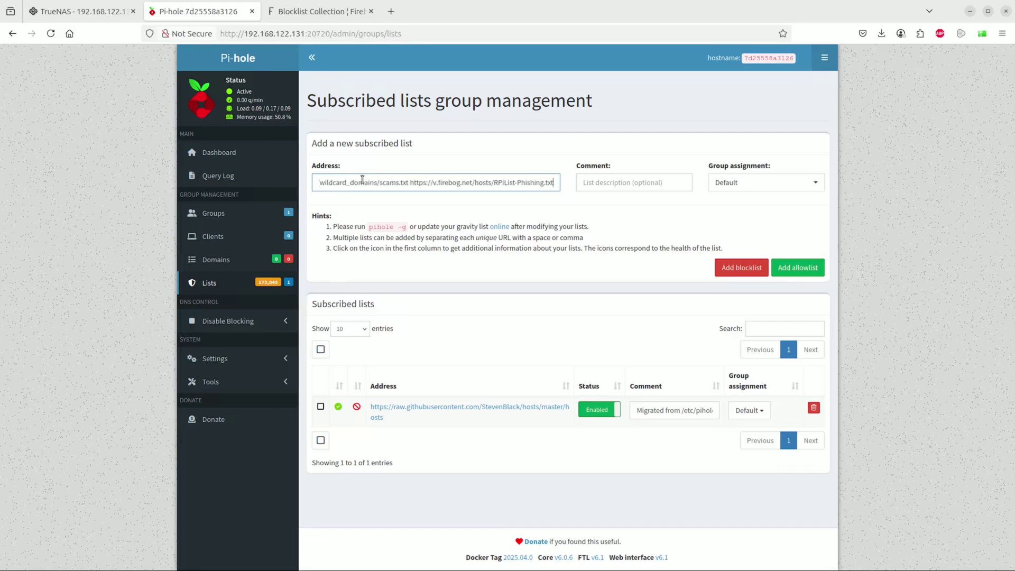
pyautogui.click(740, 271)
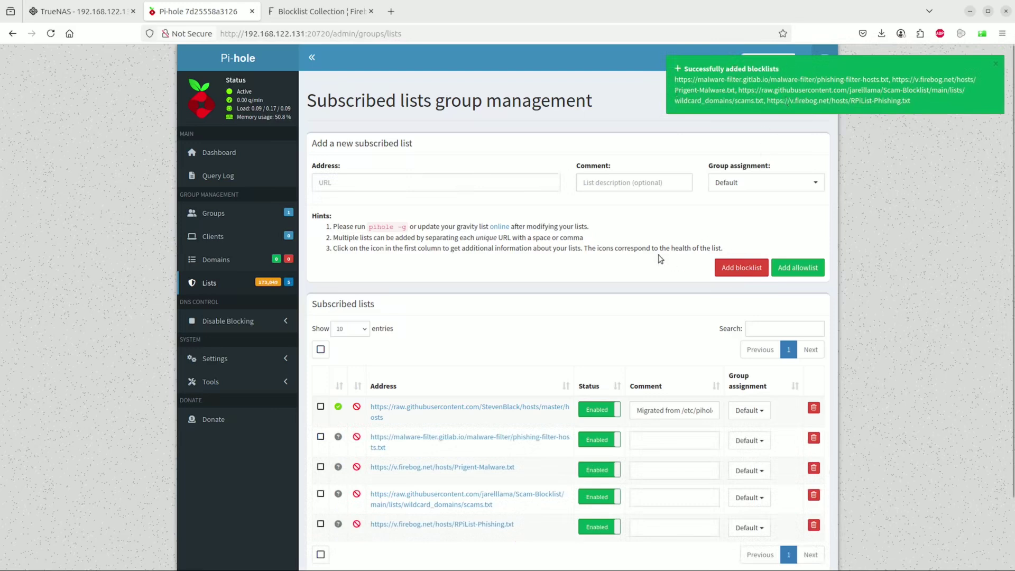
# - Run Update Gravity, loading 1,436,392 domains (1,358,938 unique) from all five lists
pyautogui.click(498, 226)
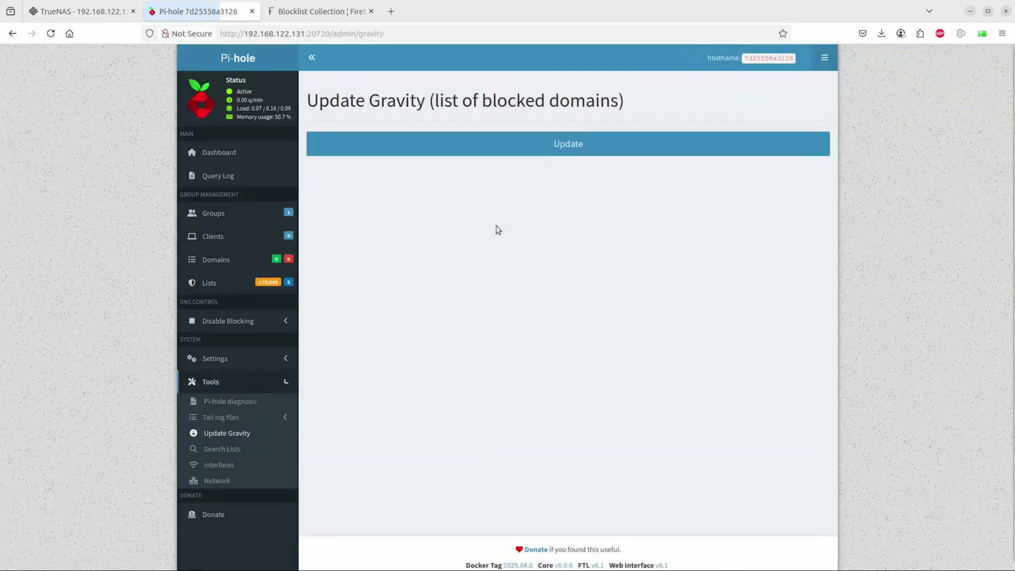
pyautogui.click(569, 151)
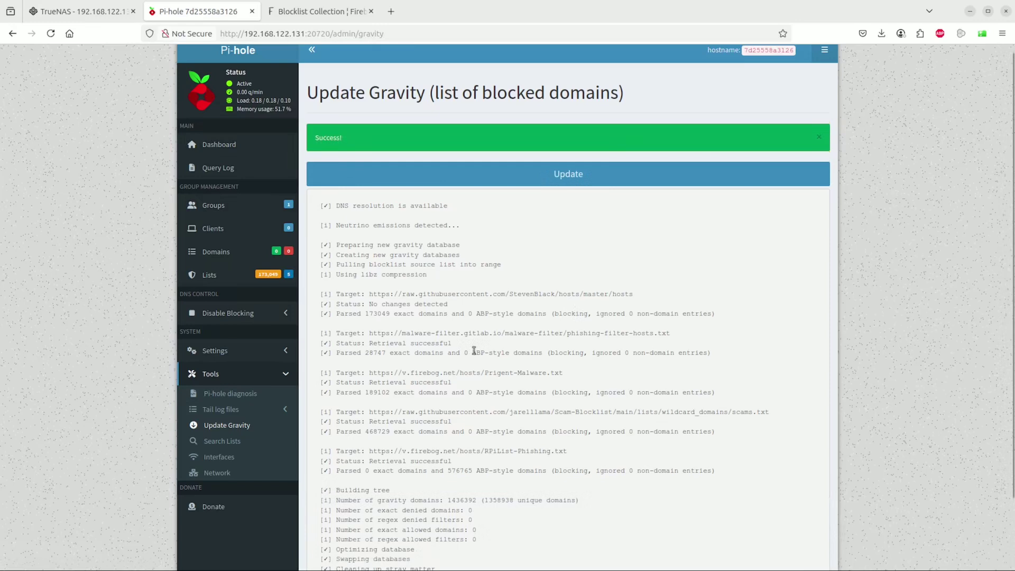
pyautogui.scroll(-3, 473, 352)
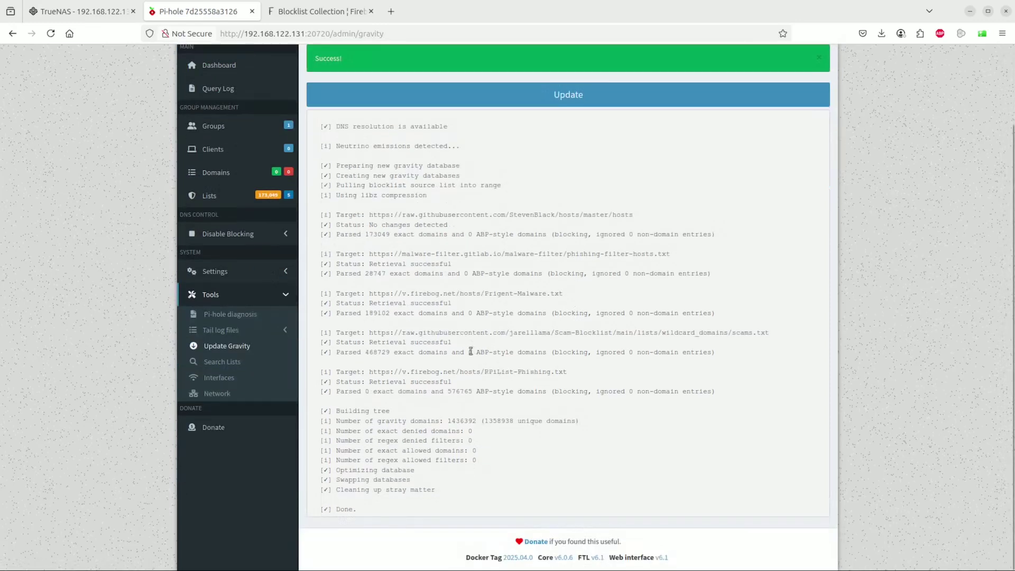
pyautogui.scroll(3, 243, 164)
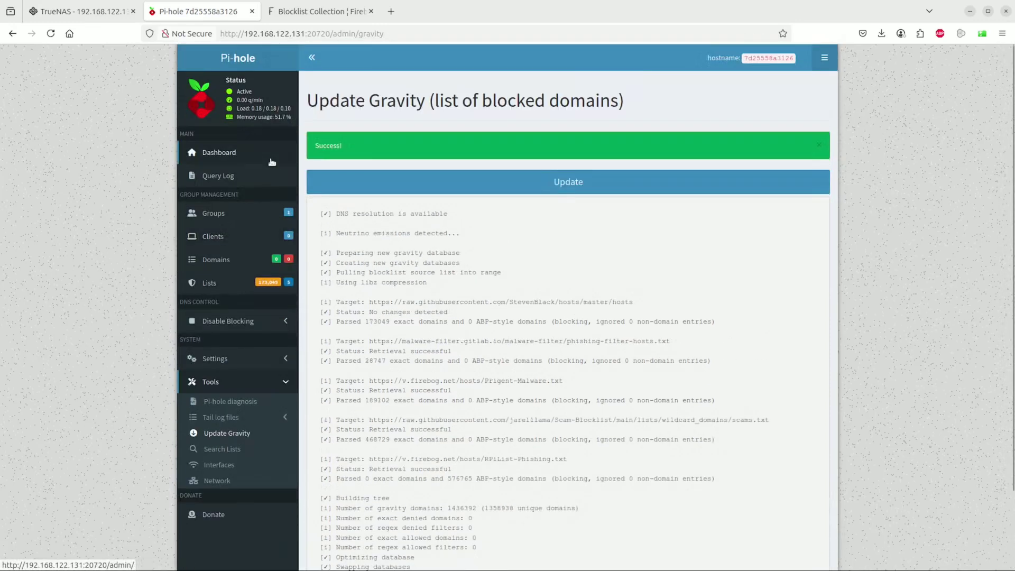
# - Show Pi-hole's Dashboard with 1,358,938 domains on lists beside the Linux Mint VM window
pyautogui.click(219, 158)
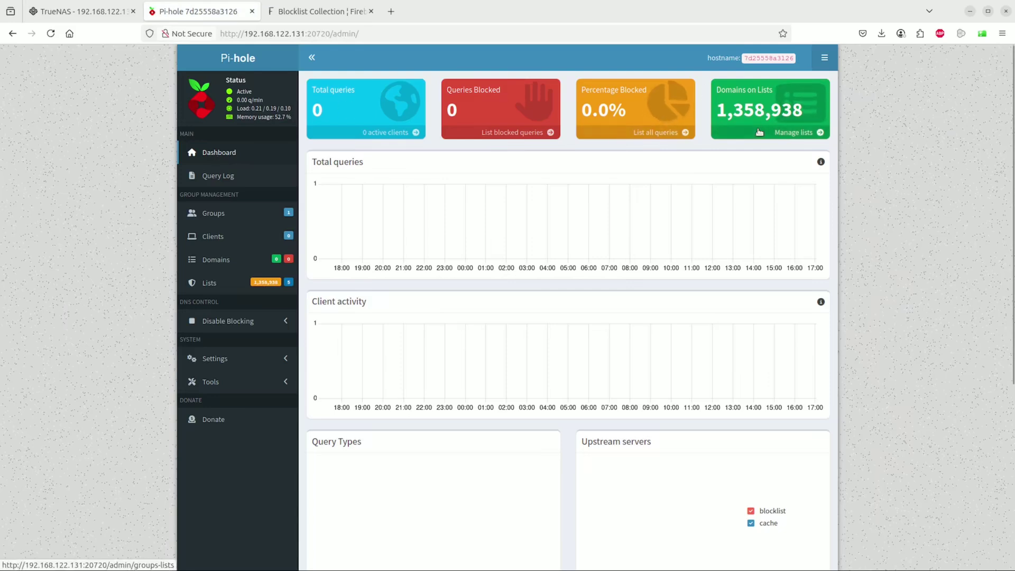
pyautogui.moveTo(759, 132)
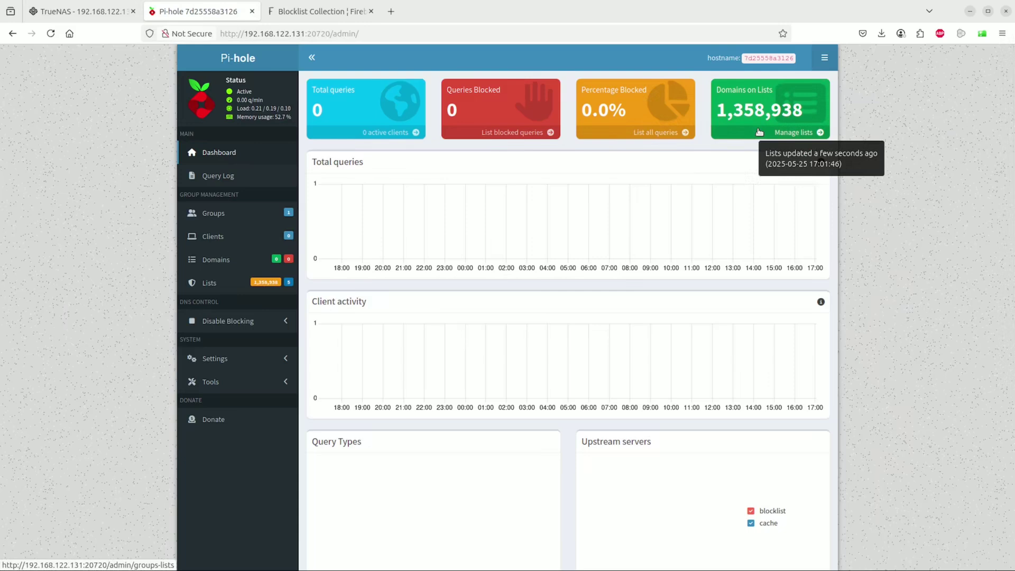
pyautogui.moveTo(490, 208)
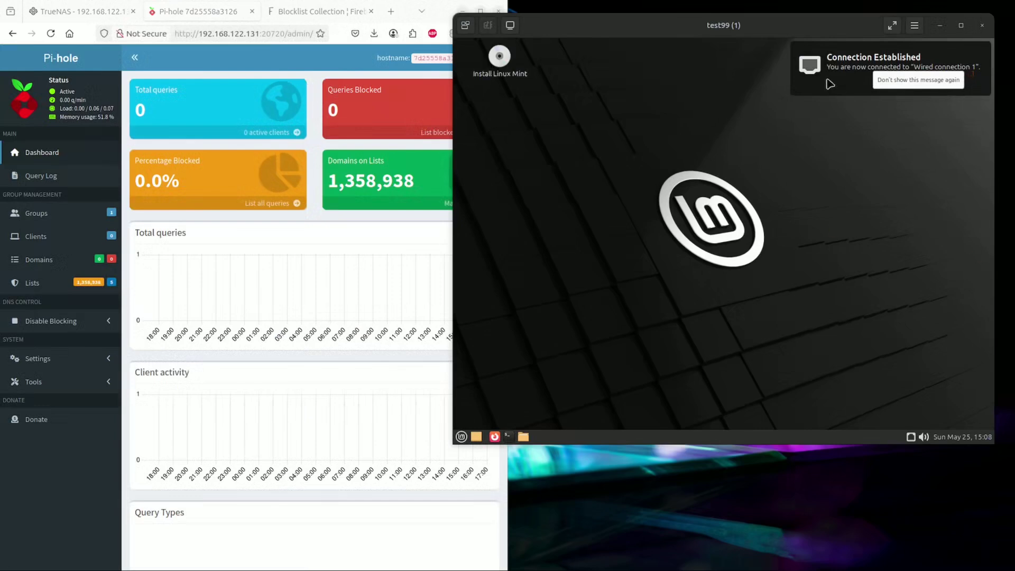
# - Dismiss the connection notice, confirm Wired connection 1, and launch Firefox in the VM
pyautogui.click(798, 53)
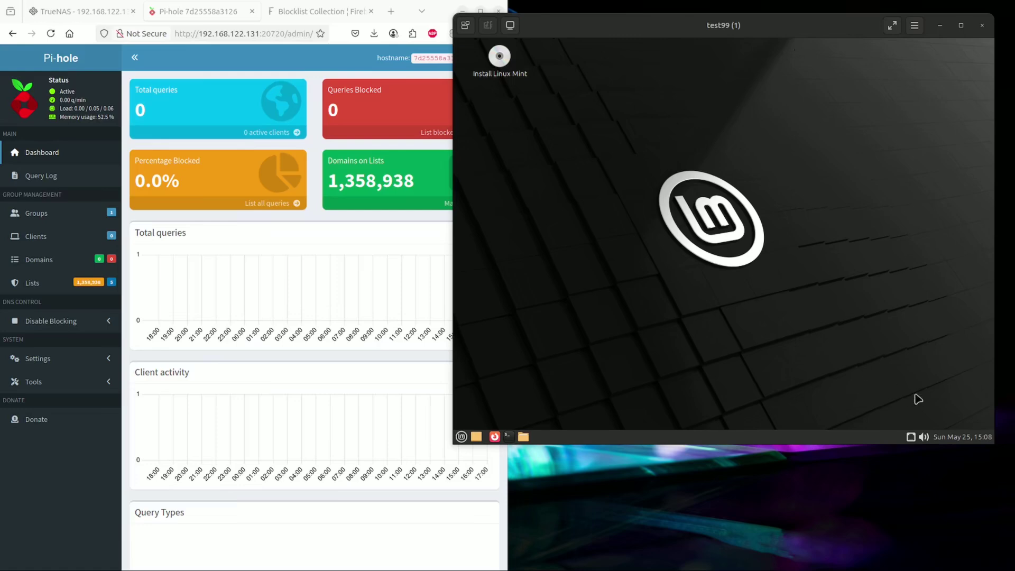
pyautogui.click(911, 437)
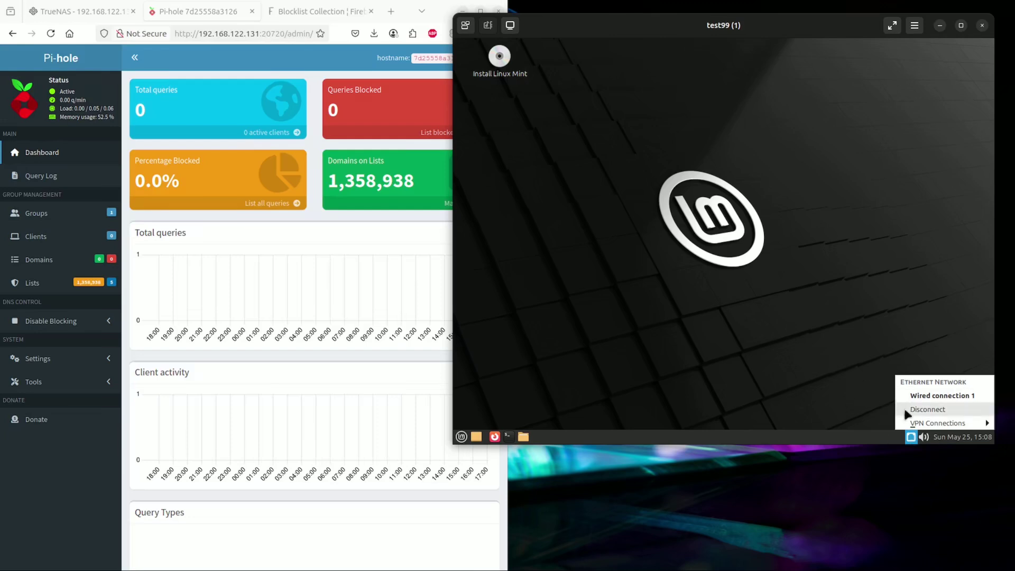
pyautogui.click(823, 409)
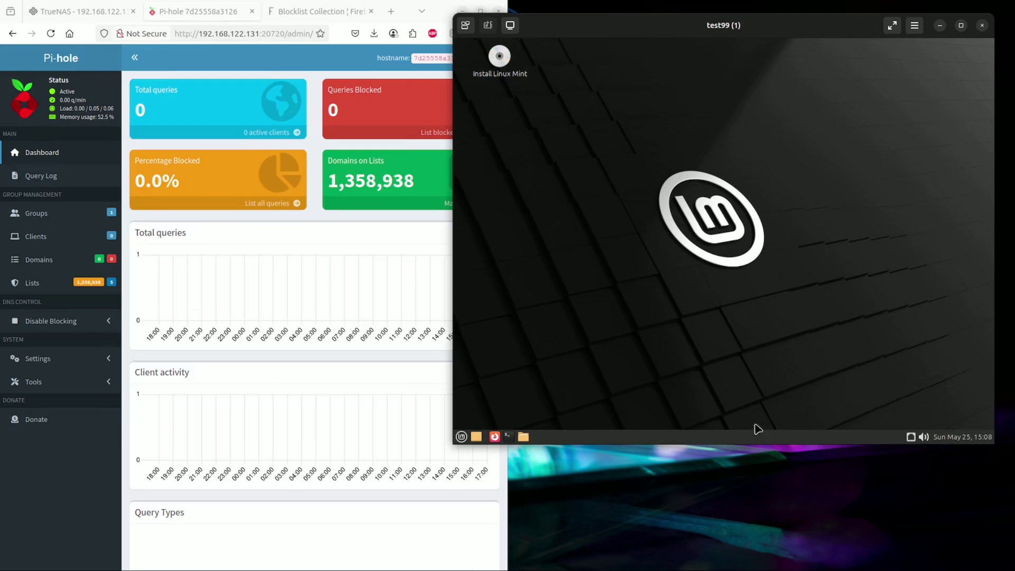
pyautogui.click(495, 437)
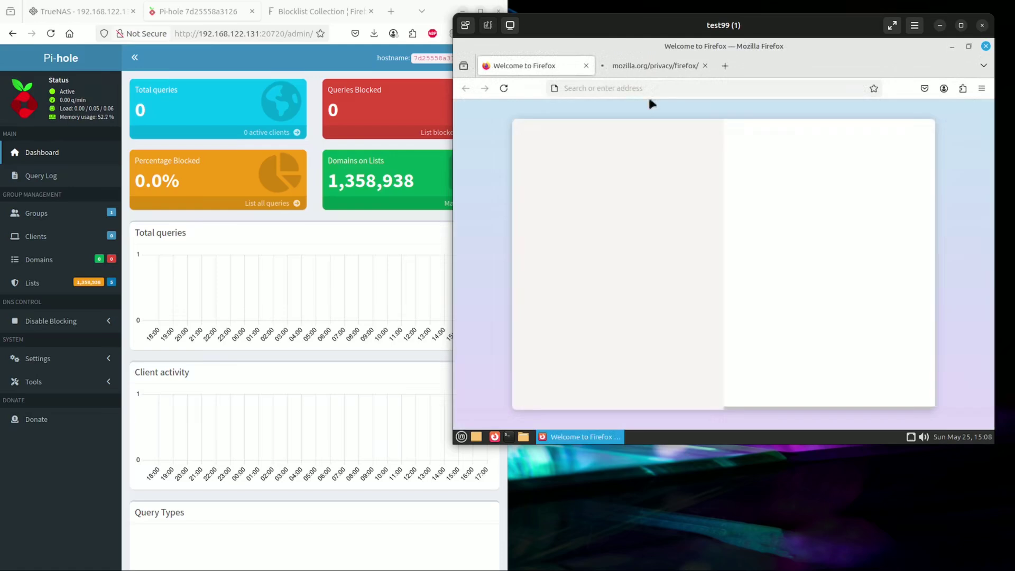
# - Load cnn.com in the VM's Firefox
pyautogui.click(636, 88)
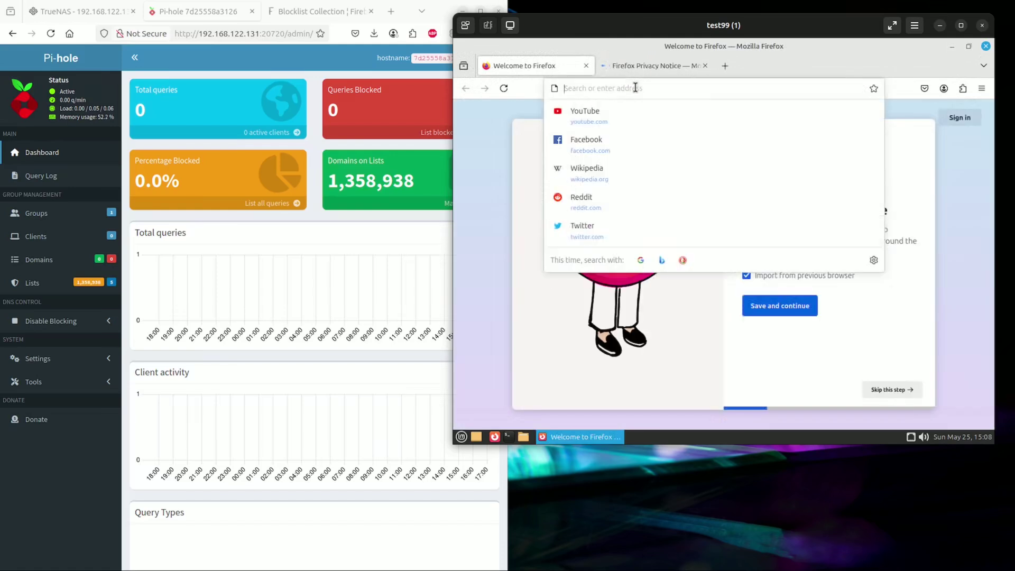
pyautogui.write('cnn')
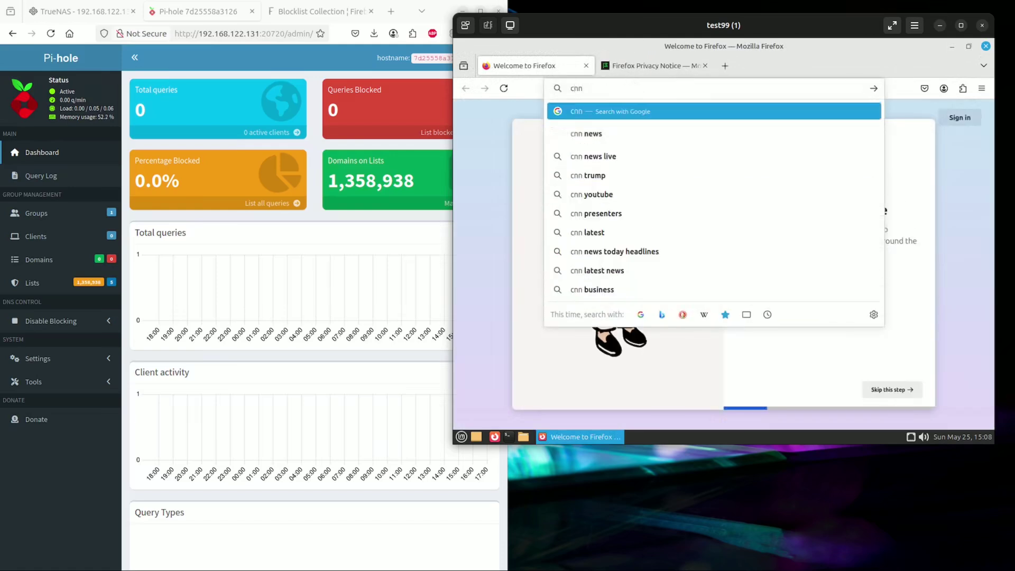
pyautogui.write('.com')
pyautogui.press('Return')
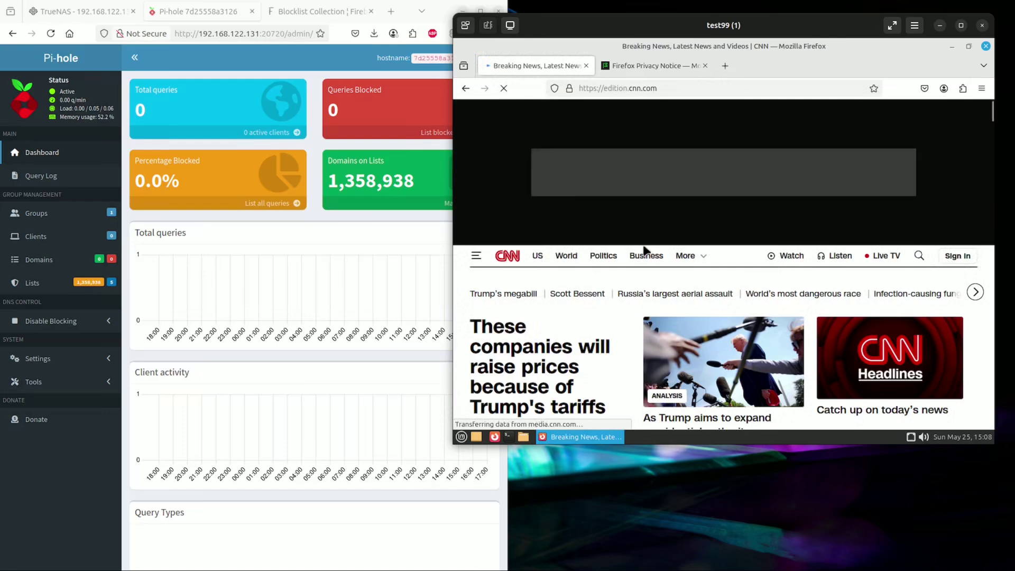
pyautogui.scroll(-5, 644, 250)
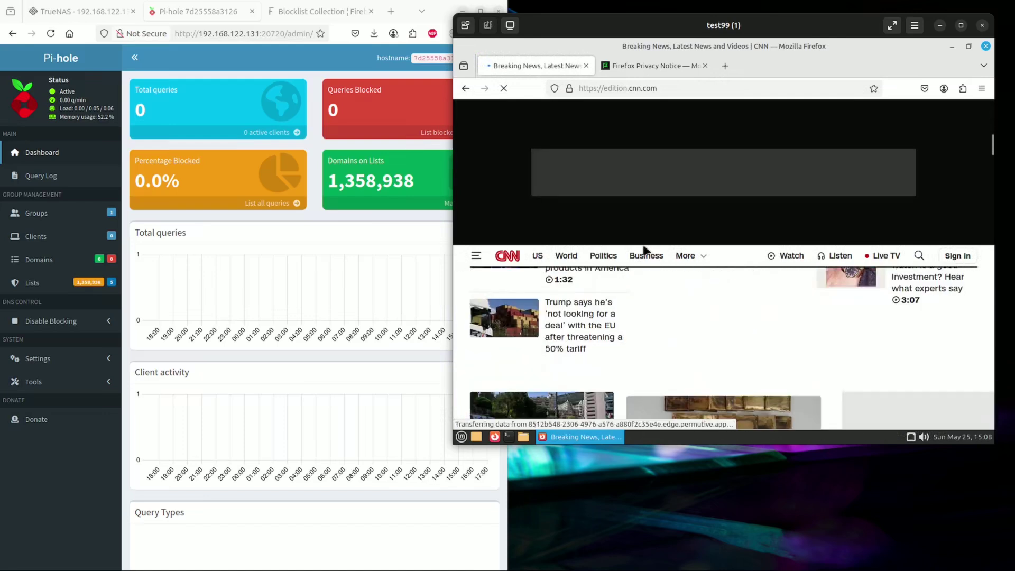
pyautogui.scroll(-10, 644, 250)
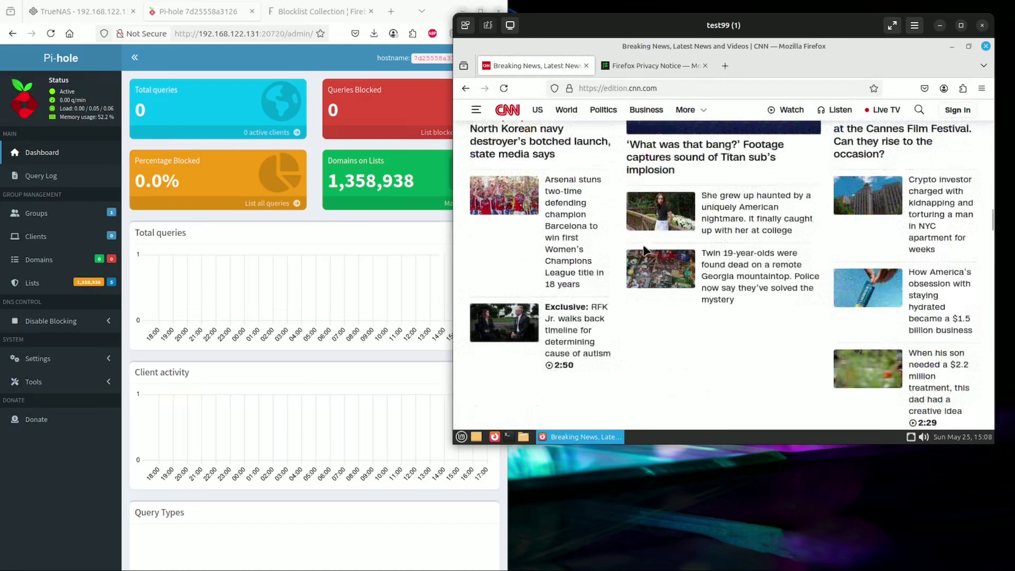
pyautogui.scroll(-5, 643, 249)
pyautogui.scroll(-5, 643, 249)
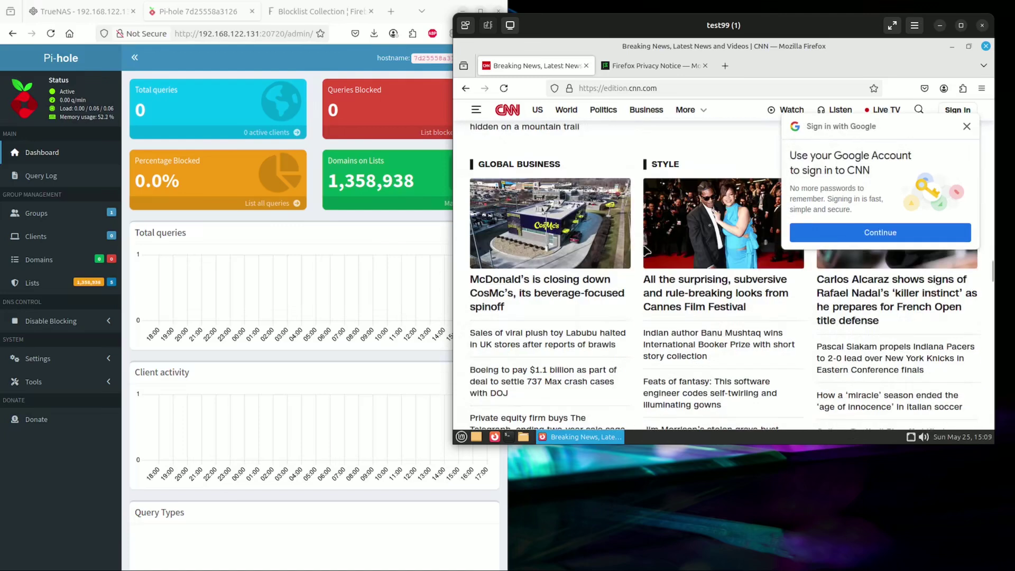
# - Close the Google sign-in popup and scroll CNN to the footer and back to the top
pyautogui.click(967, 126)
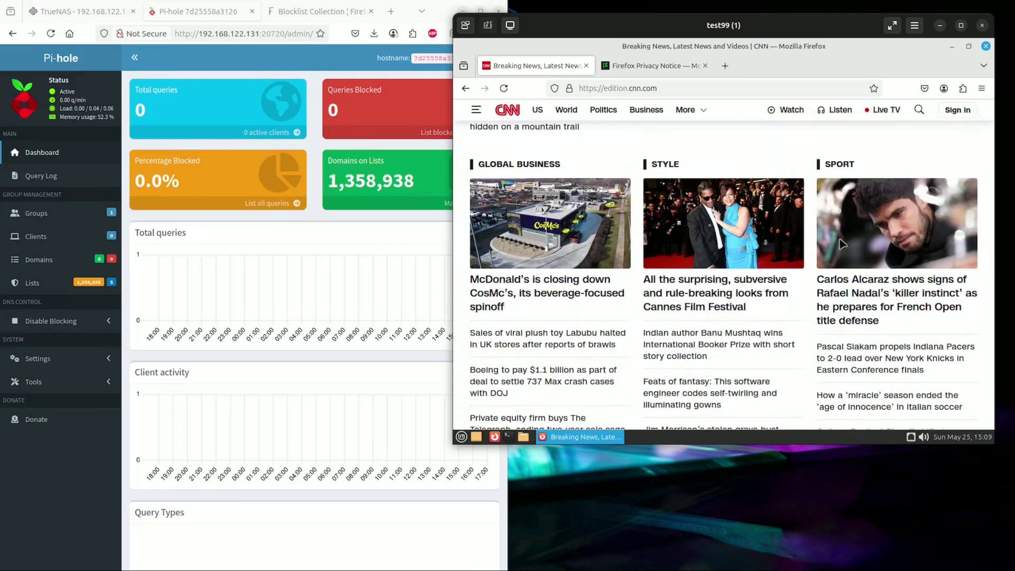
pyautogui.scroll(-5, 762, 328)
pyautogui.scroll(-15, 759, 320)
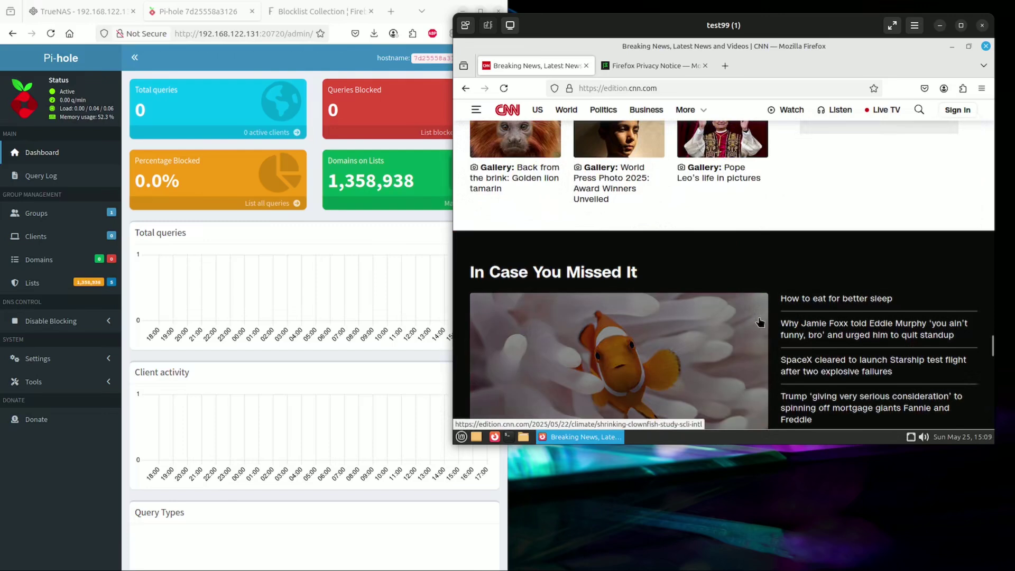
pyautogui.scroll(5, 759, 317)
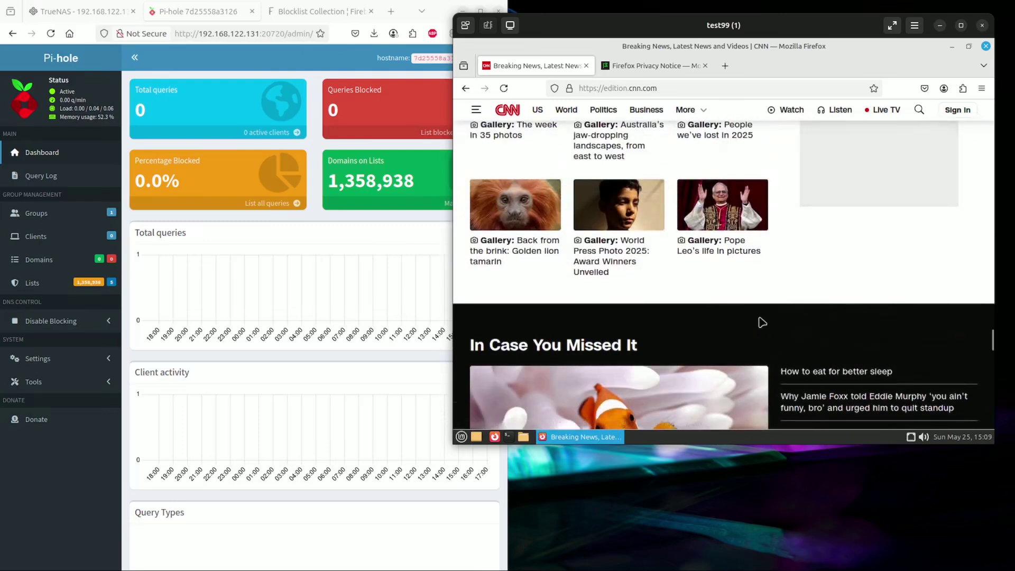
pyautogui.scroll(-8, 761, 322)
pyautogui.scroll(-2, 762, 322)
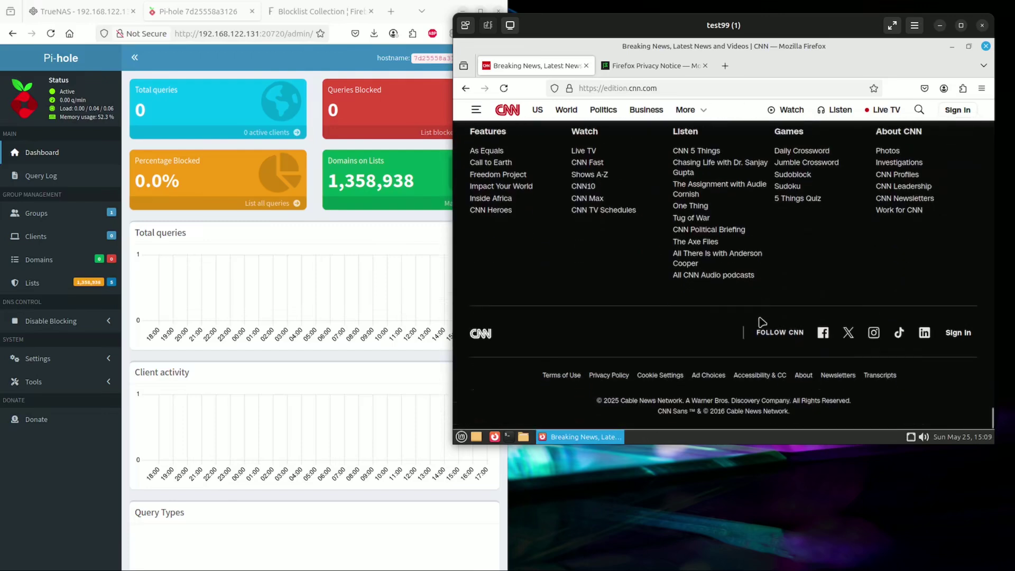
pyautogui.scroll(20, 761, 322)
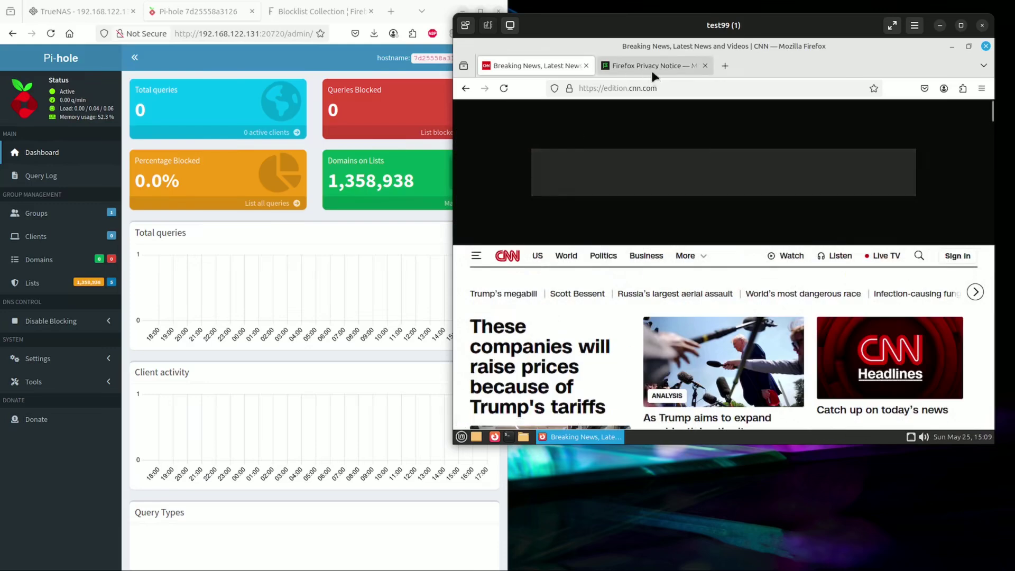
# - From the network applet's Edit Connections list, open Wired connection 1 for editing
pyautogui.click(910, 438)
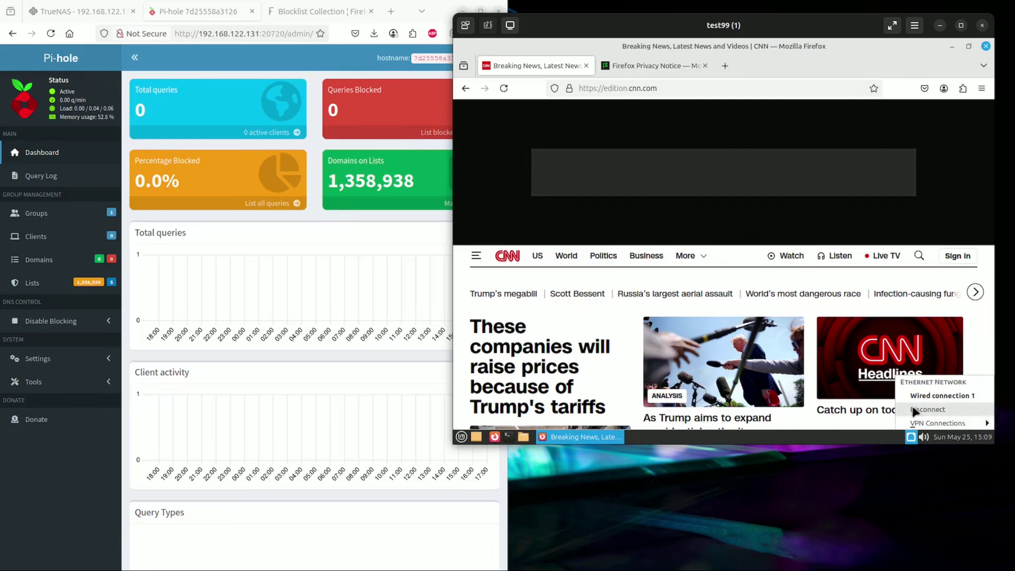
pyautogui.click(459, 437)
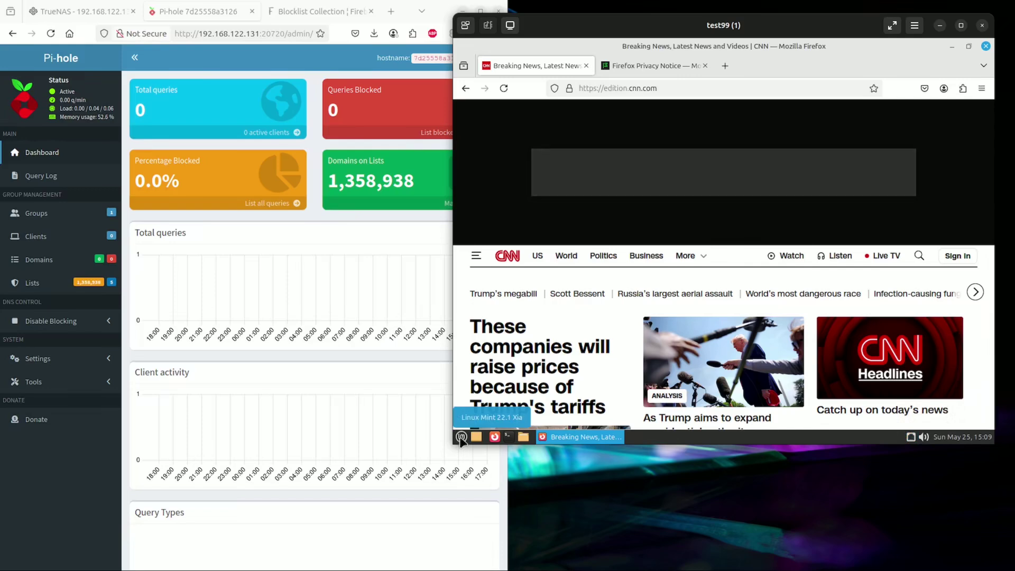
pyautogui.press('super')
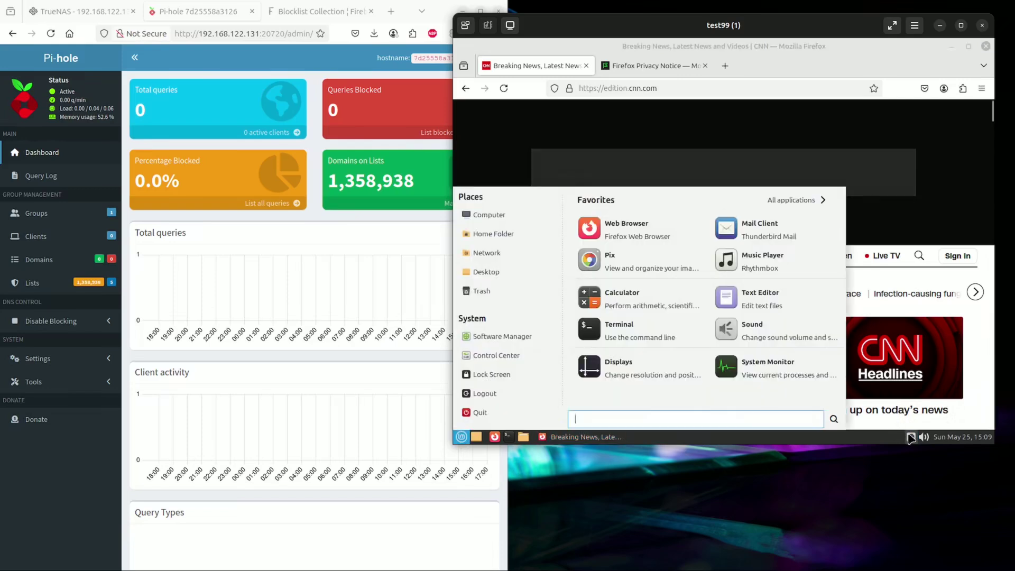
pyautogui.click(910, 438)
pyautogui.click(910, 438)
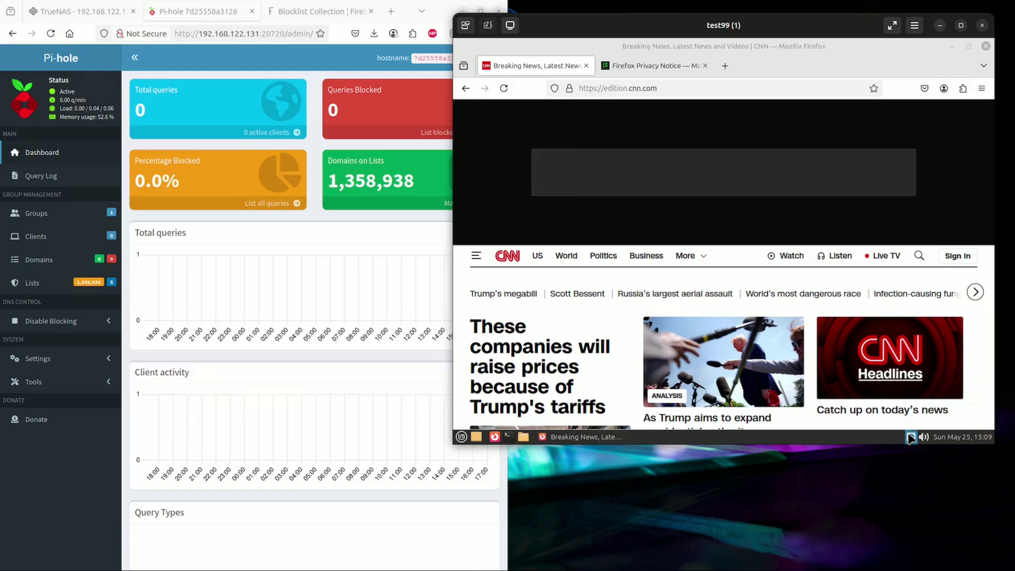
pyautogui.rightClick(910, 437)
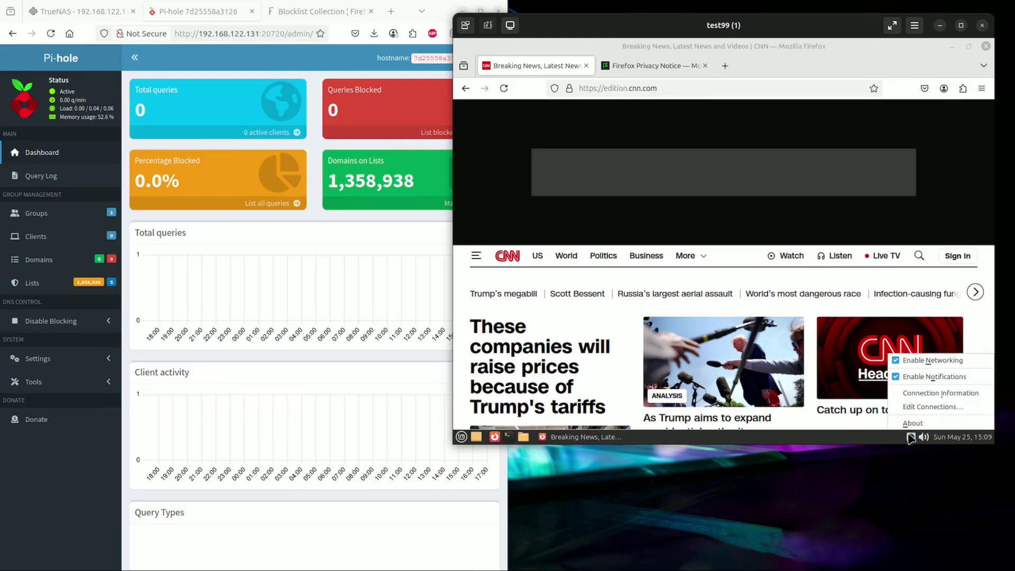
pyautogui.click(938, 408)
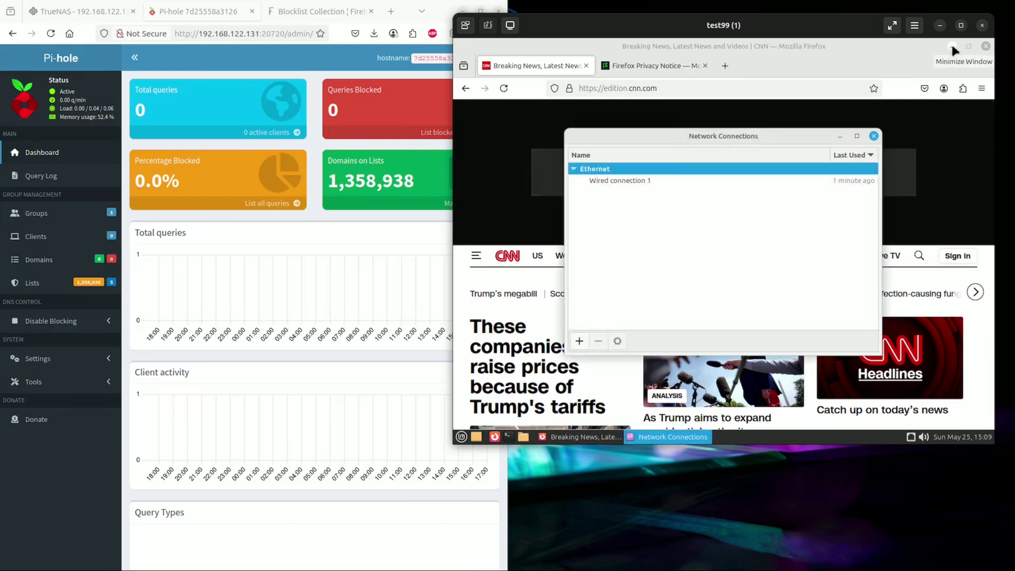
pyautogui.click(617, 181)
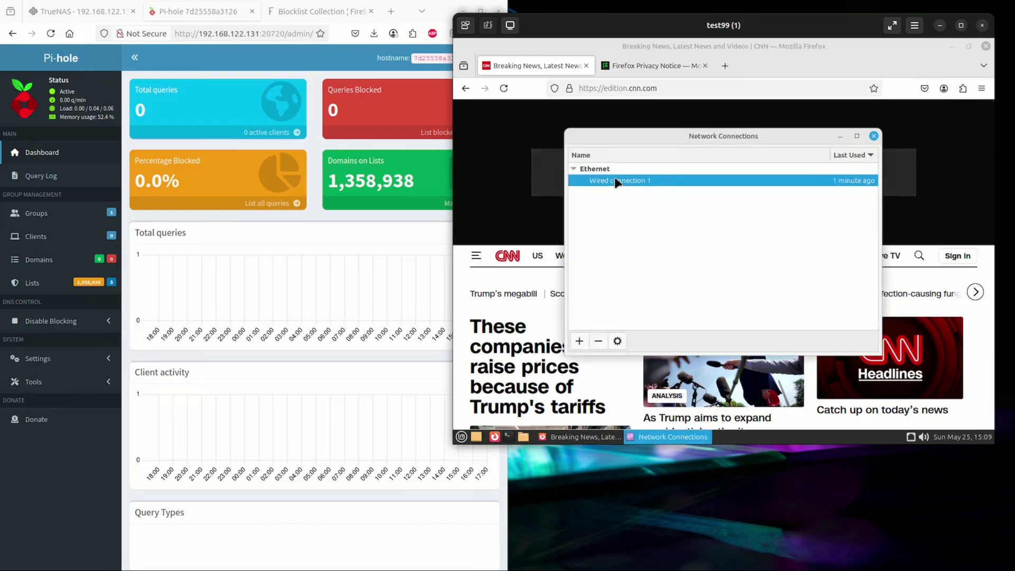
pyautogui.click(617, 341)
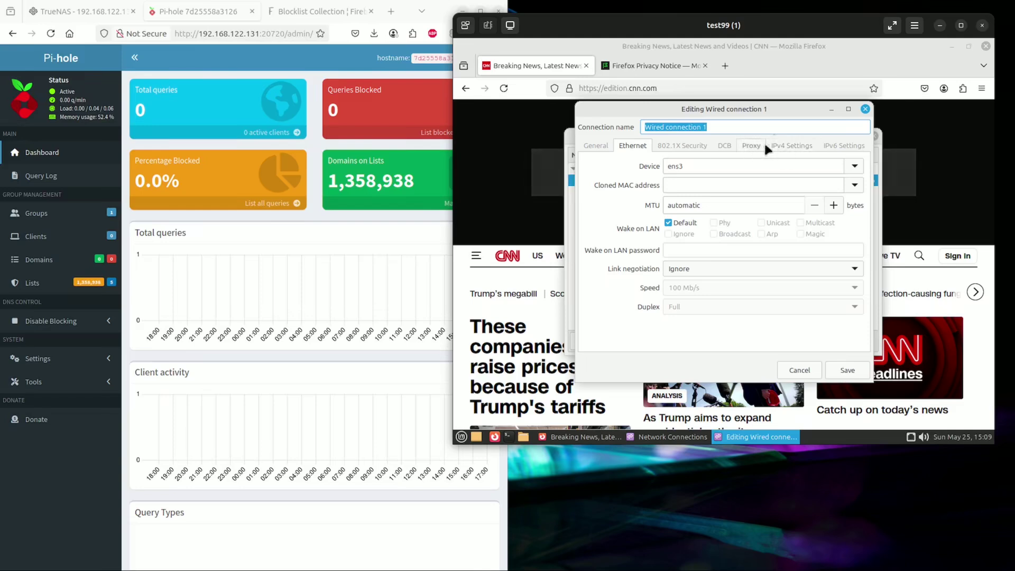
# - Set the IPv4 method to automatic addresses only so a custom DNS can be entered
pyautogui.click(783, 147)
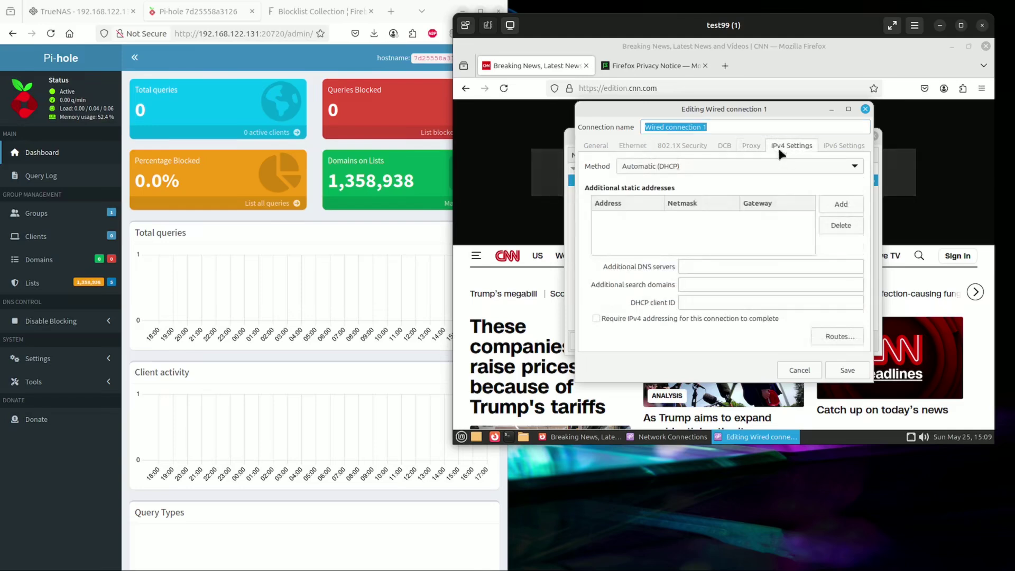
pyautogui.click(689, 167)
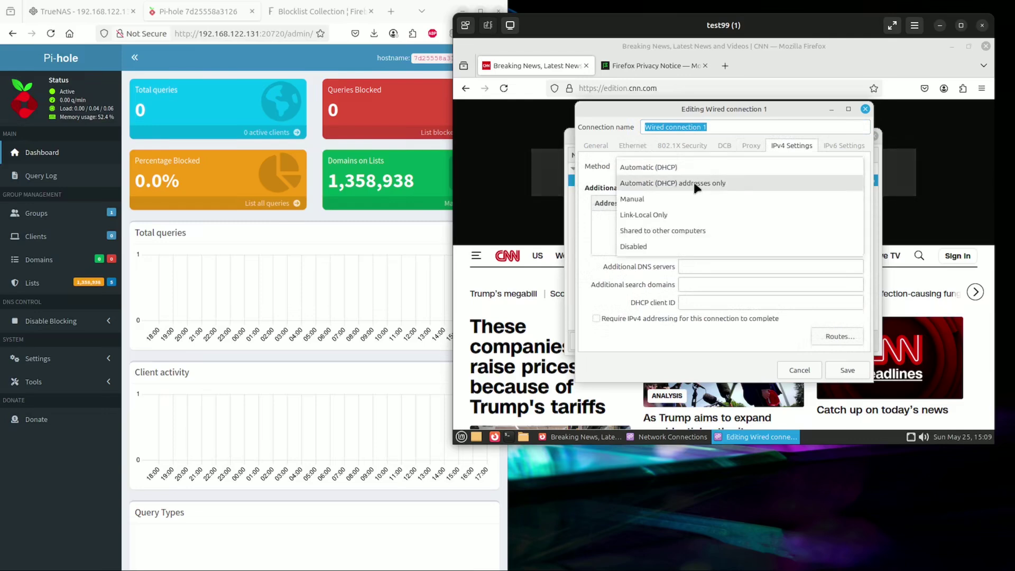
pyautogui.click(694, 185)
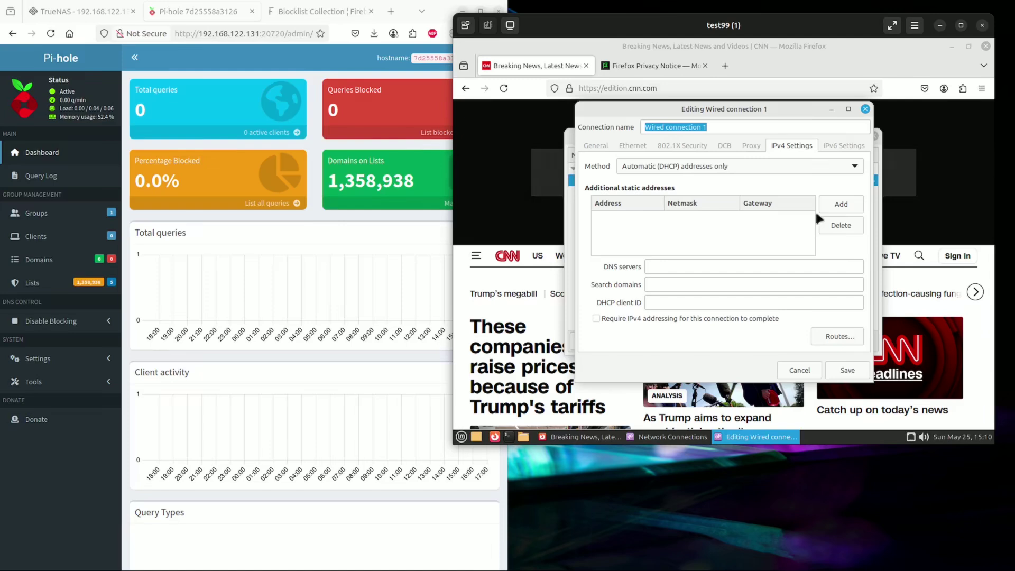
pyautogui.click(664, 267)
# - Copy the Pi-hole server's IP address from the browser address bar
pyautogui.click(260, 34)
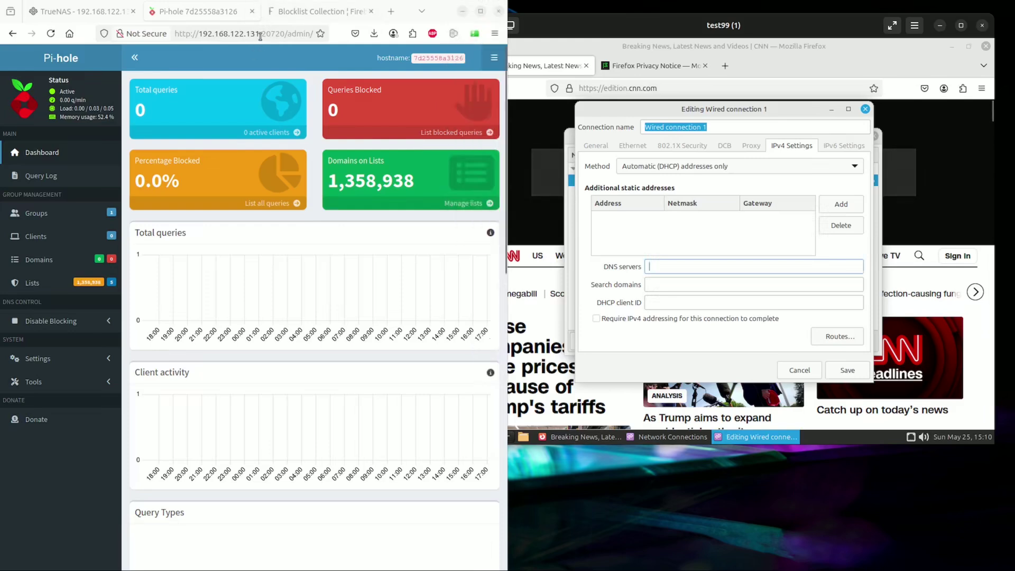
pyautogui.click(260, 34)
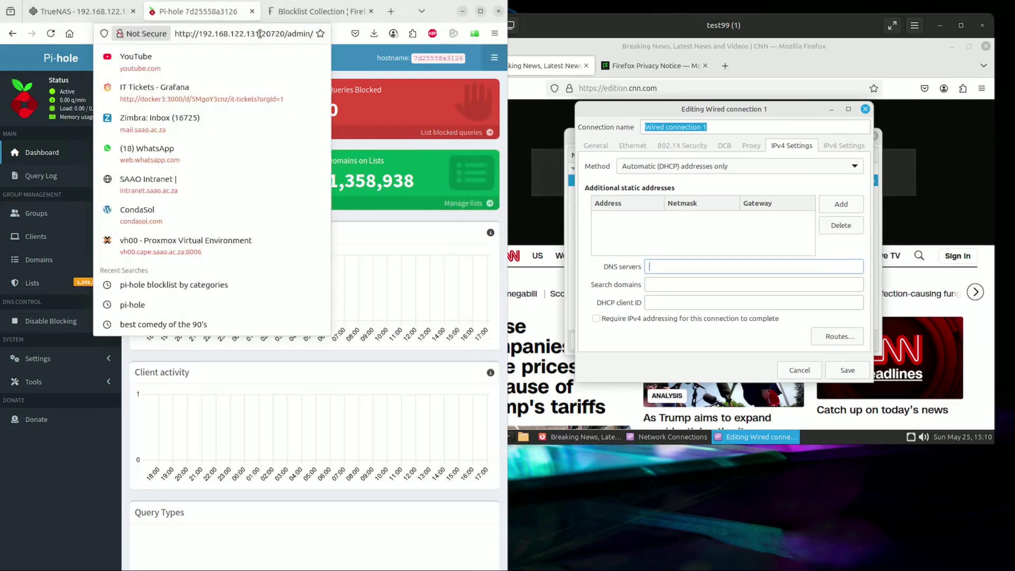
pyautogui.moveTo(260, 34); pyautogui.dragTo(210, 35)
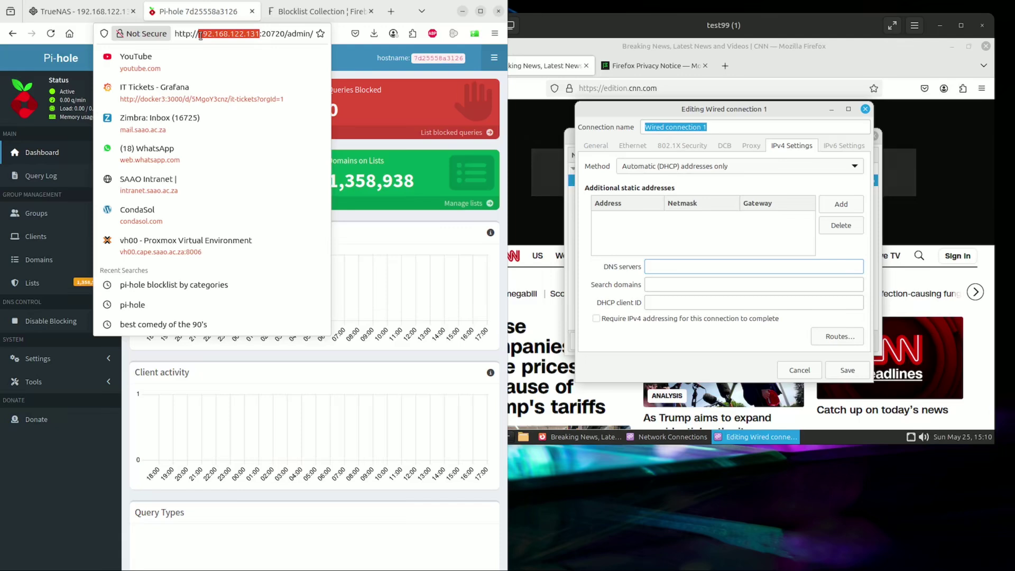
pyautogui.rightClick(211, 34)
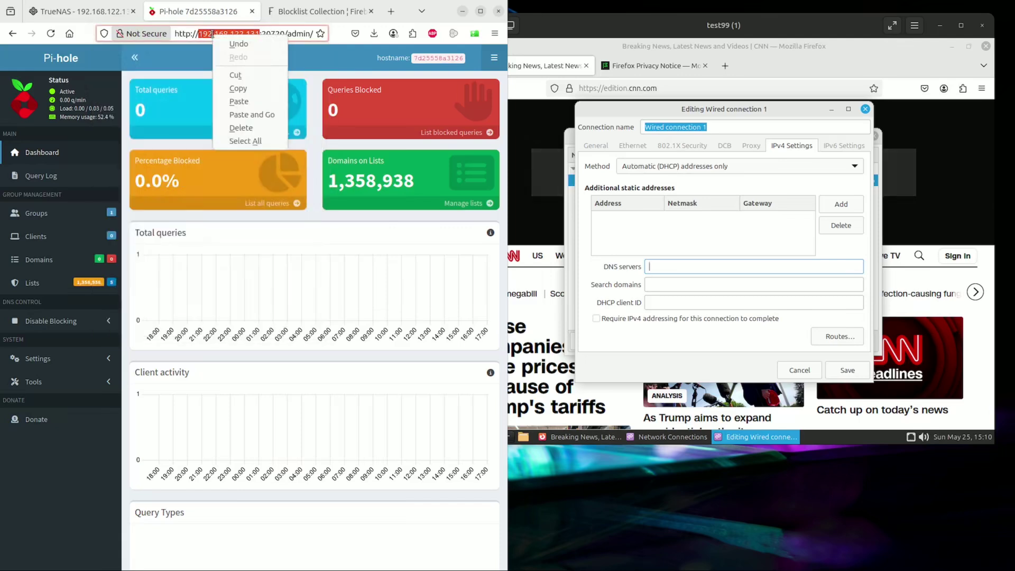
pyautogui.click(239, 90)
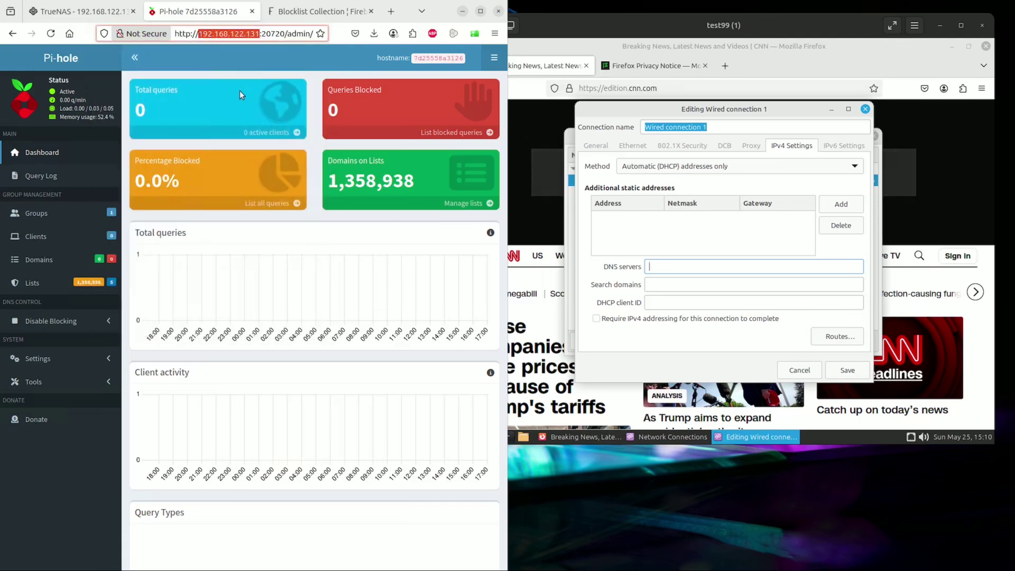
# - Enter 192.168.122.131 as the DNS server and save the connection
pyautogui.click(666, 266)
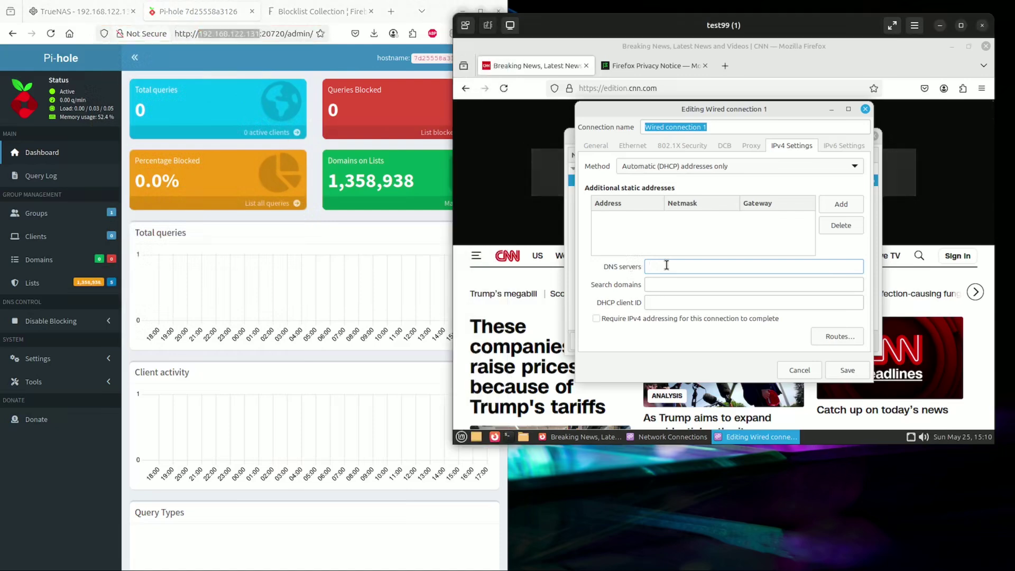
pyautogui.rightClick(666, 266)
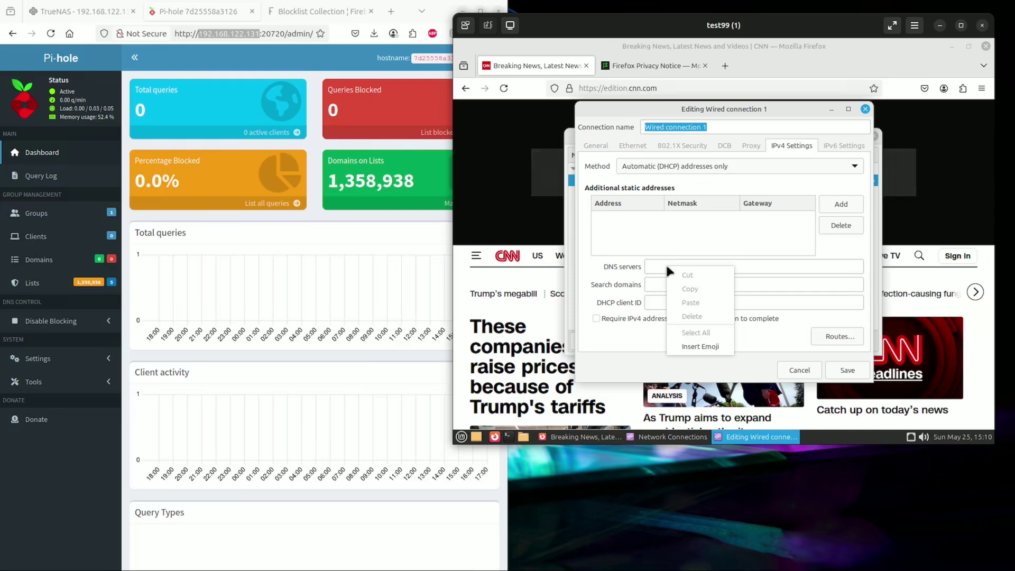
pyautogui.click(659, 264)
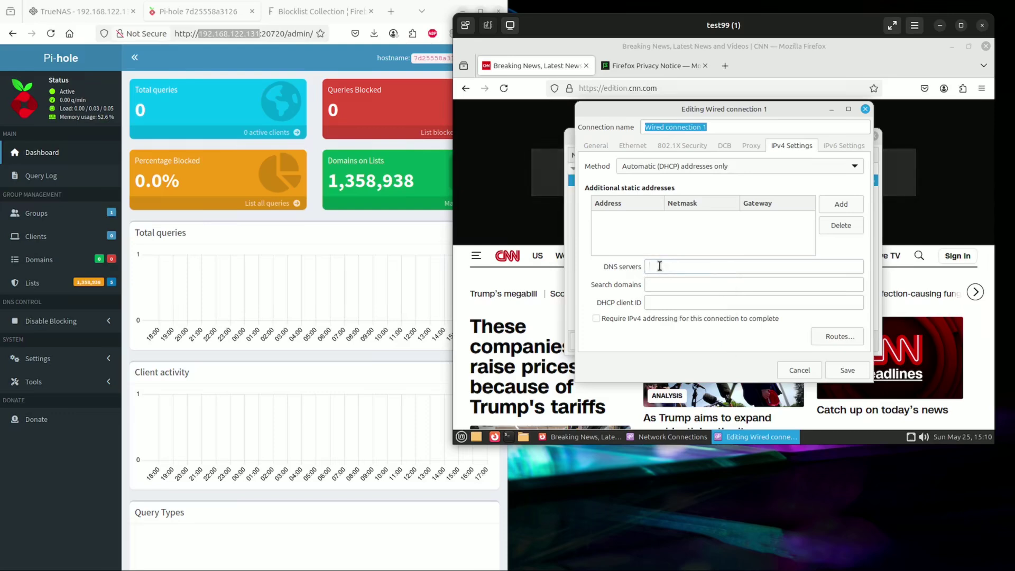
pyautogui.write('192.')
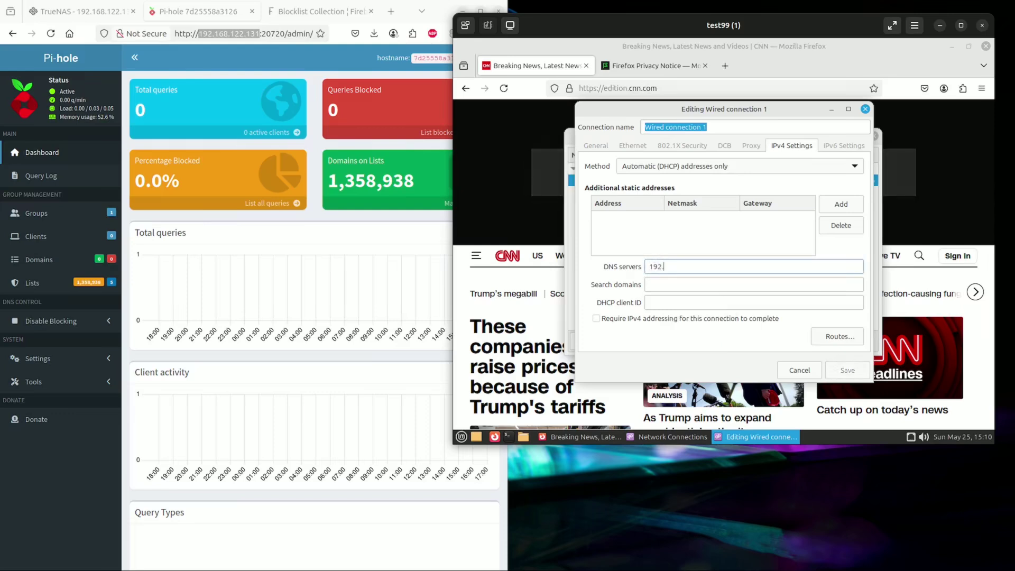
pyautogui.write('168.')
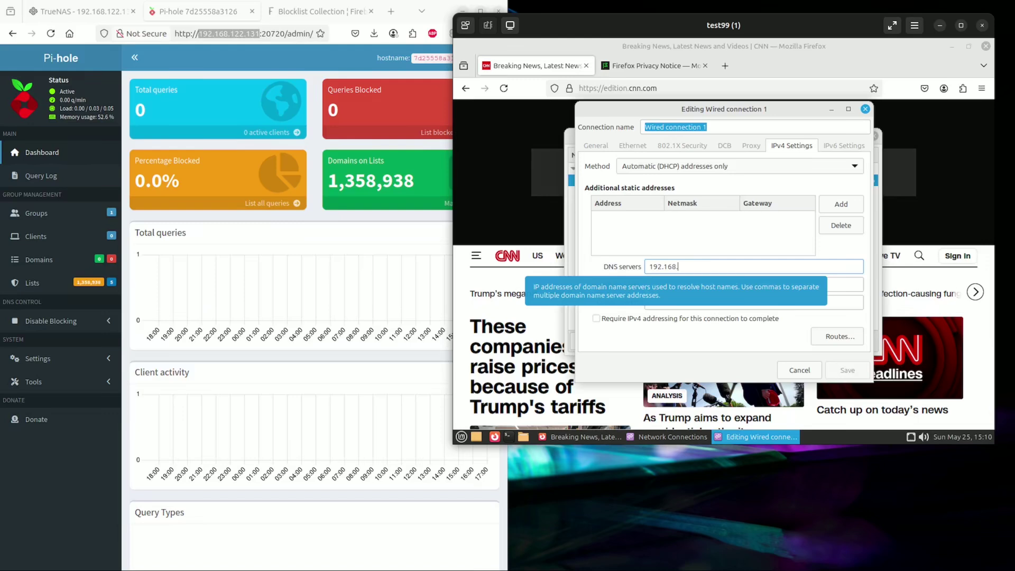
pyautogui.write('122.1')
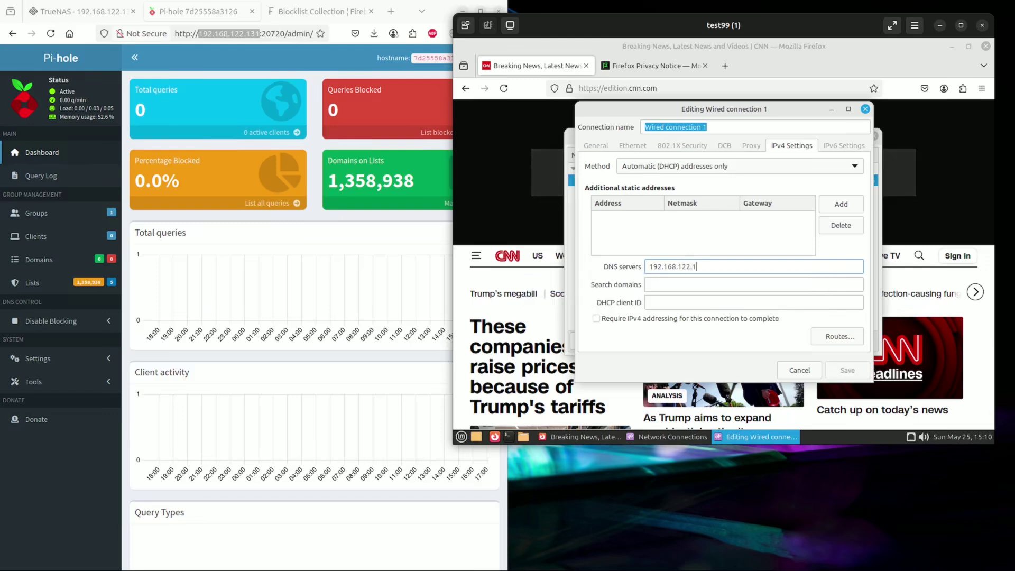
pyautogui.write('31')
pyautogui.click(847, 371)
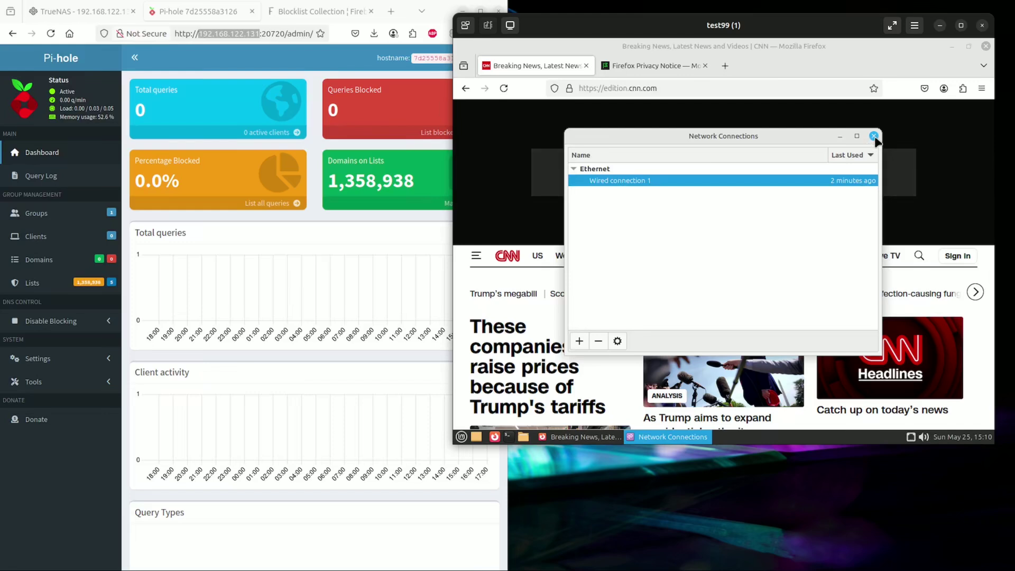
# - Close Network Connections, then disconnect and reconnect Wired connection 1 from the VM's tray
pyautogui.click(874, 136)
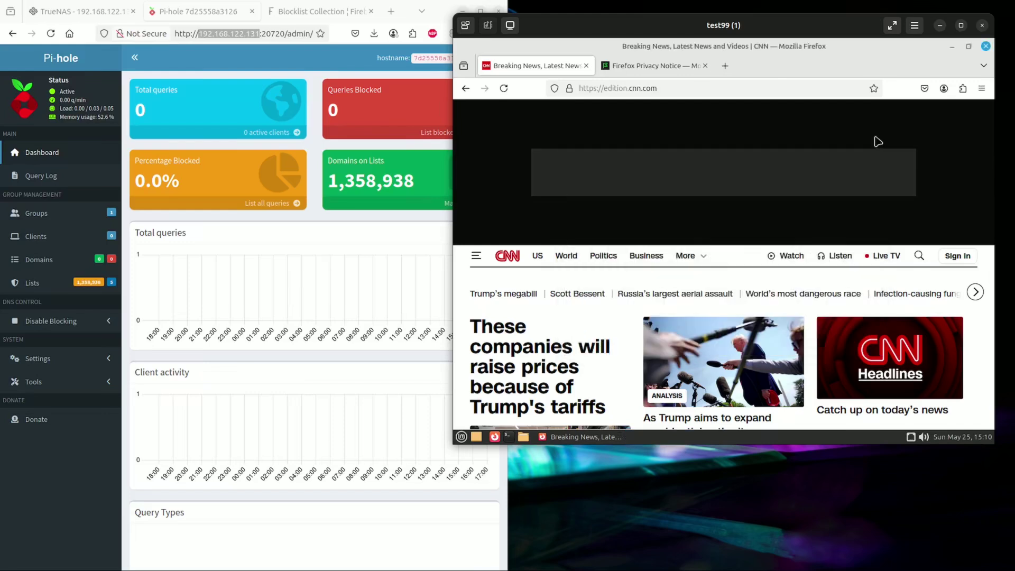
pyautogui.click(910, 437)
pyautogui.click(928, 409)
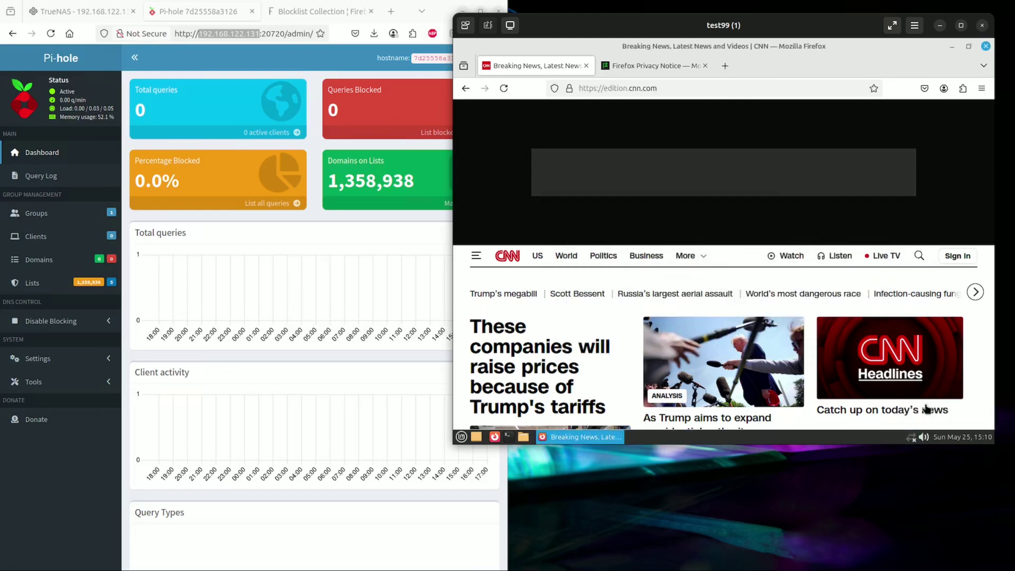
pyautogui.click(910, 436)
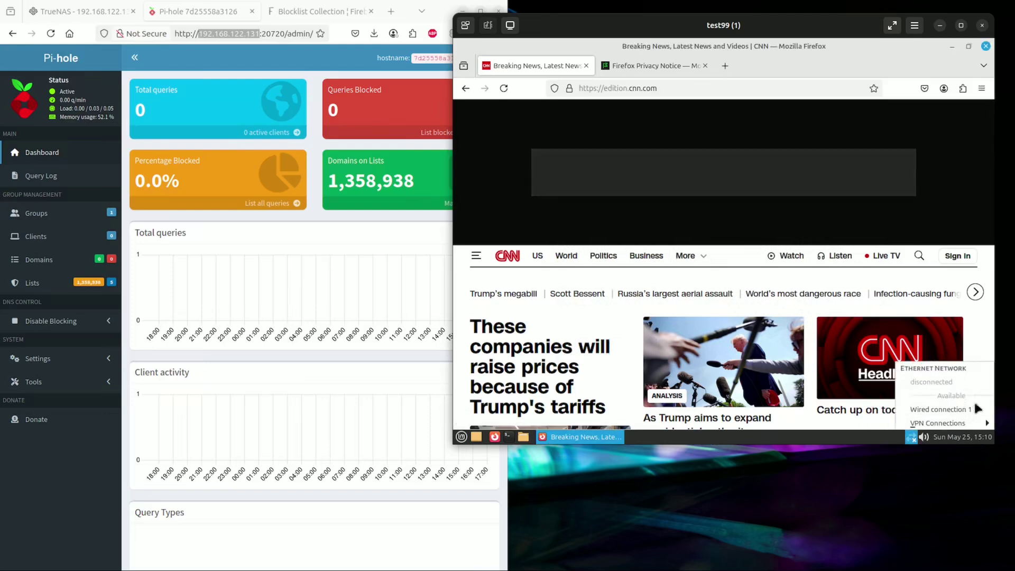
pyautogui.click(945, 410)
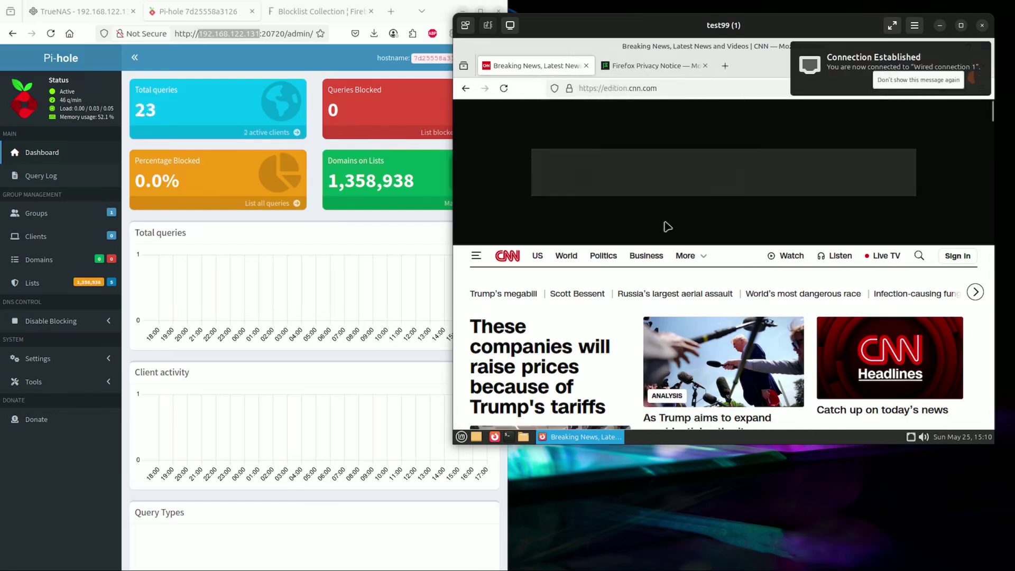
pyautogui.scroll(-12, 666, 226)
pyautogui.scroll(12, 665, 226)
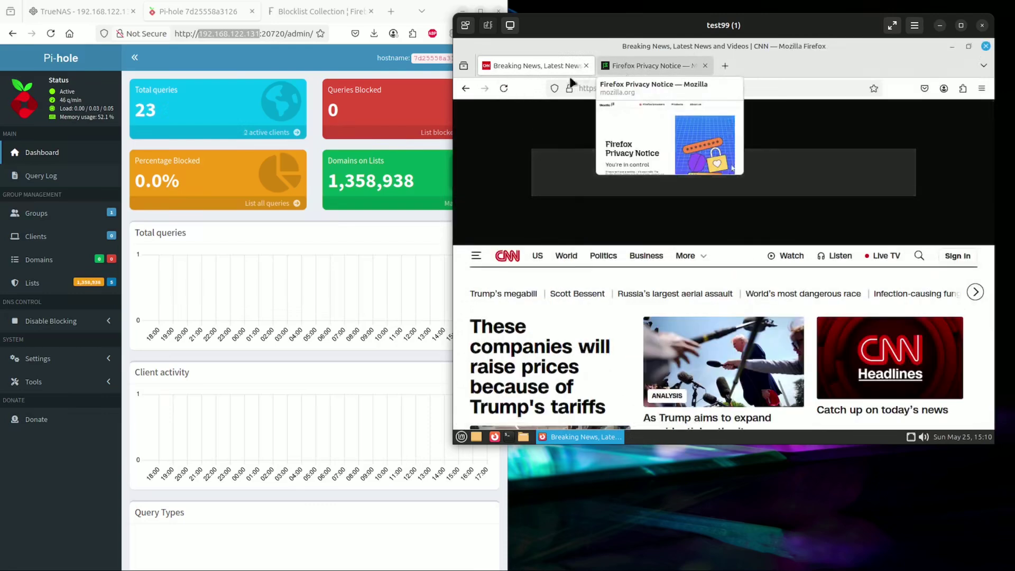
# - Reload CNN in the VM until Pi-hole's dashboard shows 137 queries, 96 blocked (70.1%)
pyautogui.click(504, 88)
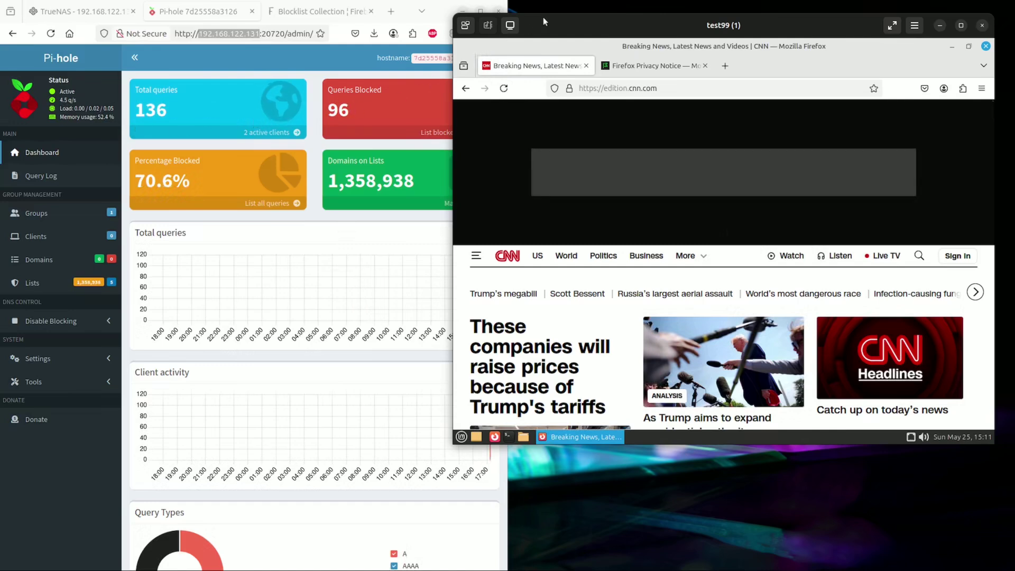
pyautogui.moveTo(546, 23); pyautogui.dragTo(588, 5)
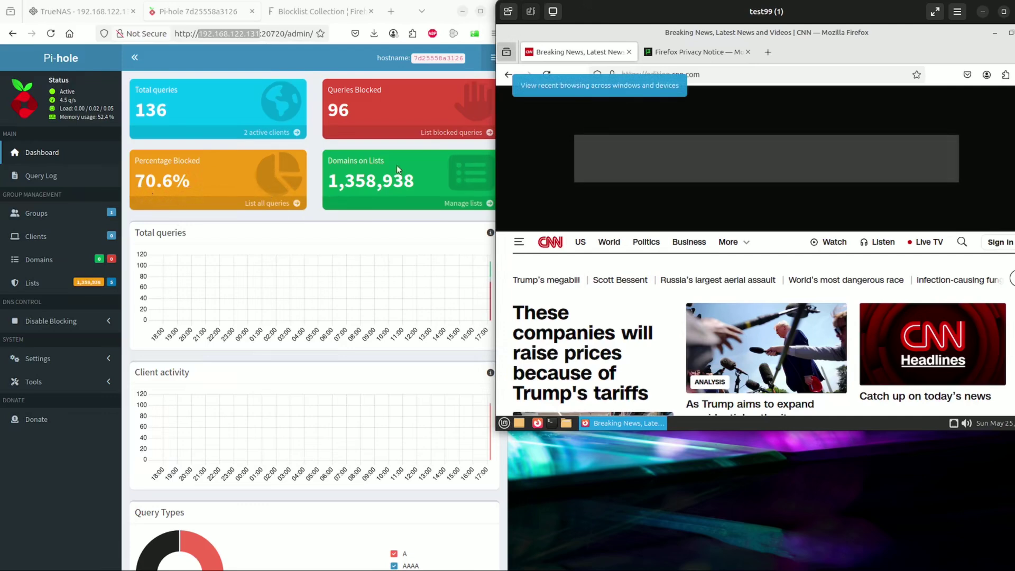
pyautogui.scroll(-4, 608, 176)
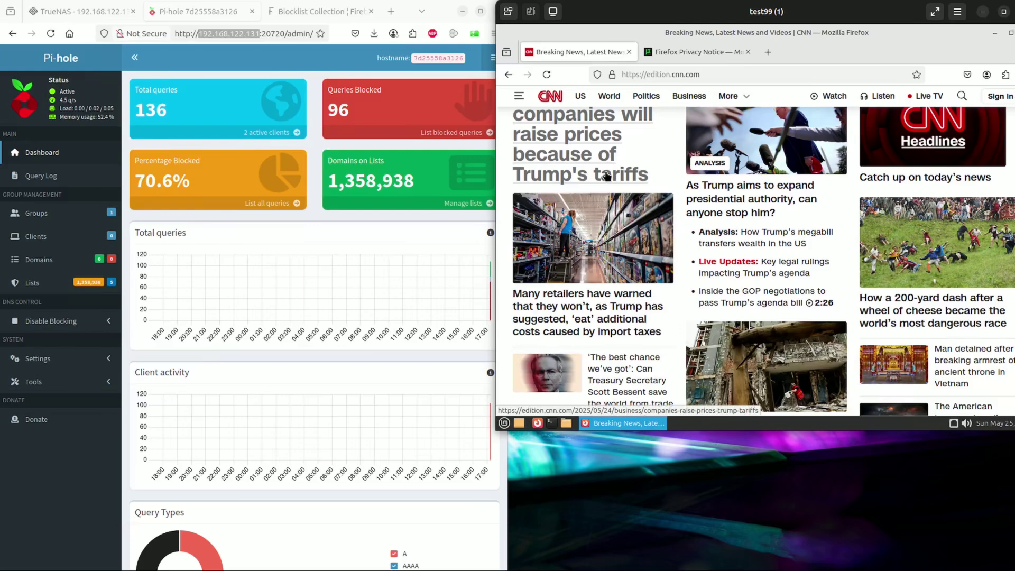
pyautogui.scroll(-15, 607, 176)
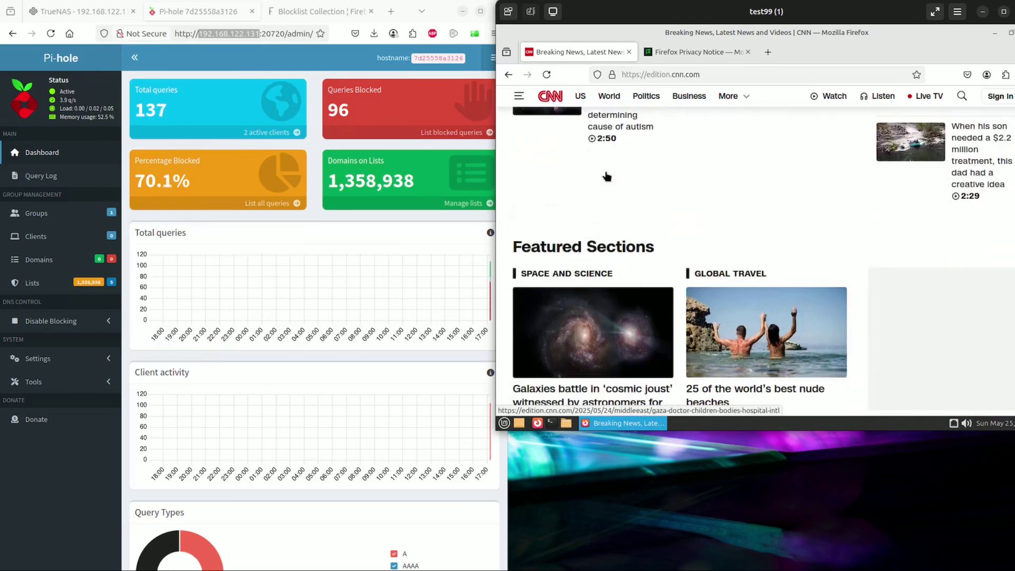
pyautogui.scroll(19, 606, 176)
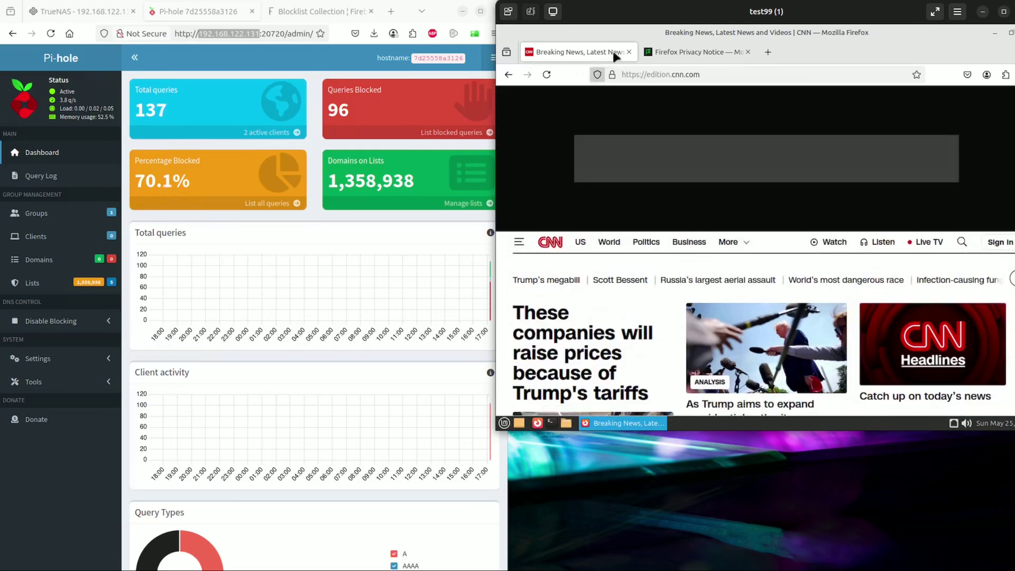
# - Replace the Firefox Privacy Notice page with a Google search for 'skynews'
pyautogui.click(673, 51)
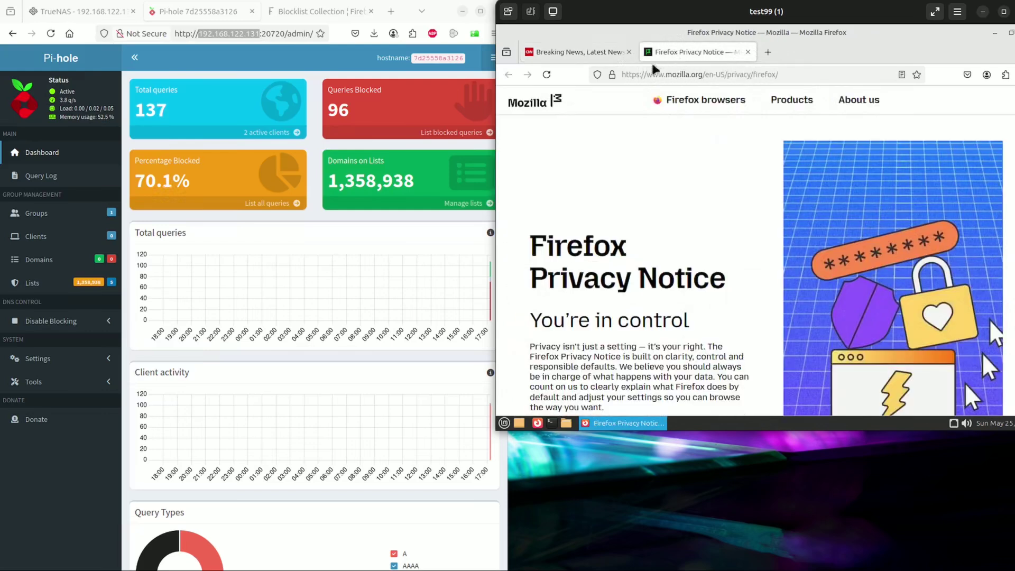
pyautogui.click(663, 79)
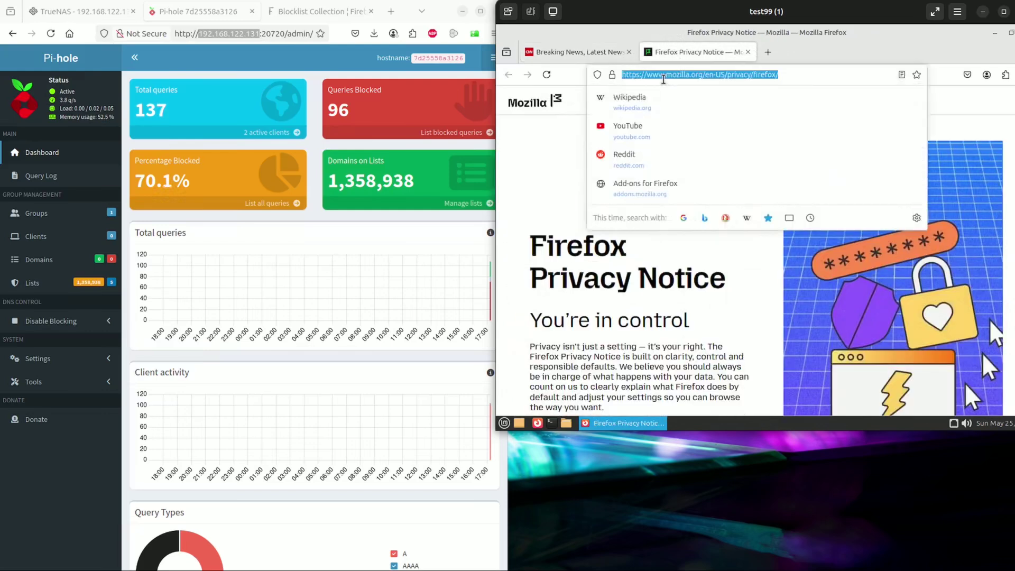
pyautogui.write('skynews')
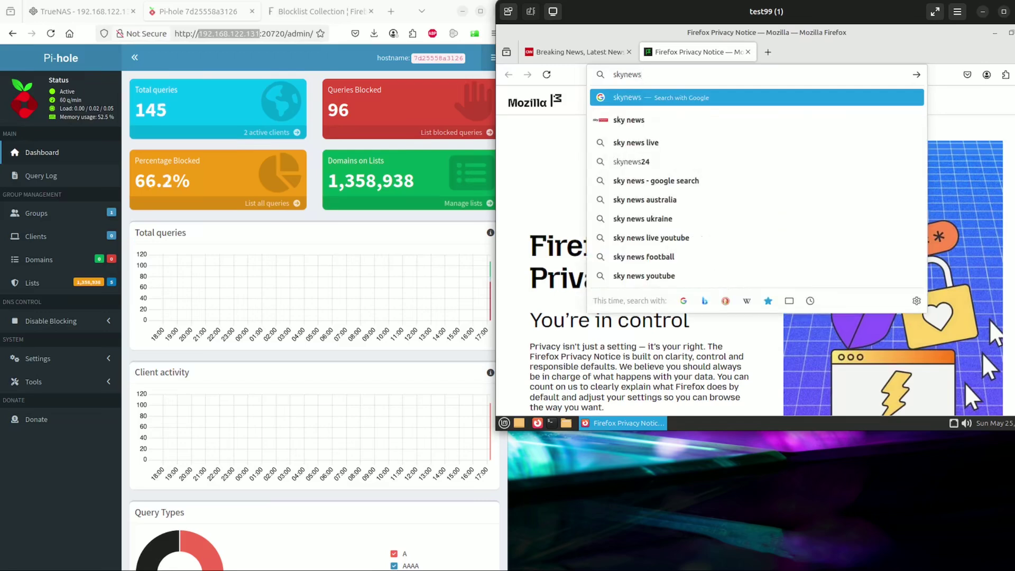
pyautogui.press('Return')
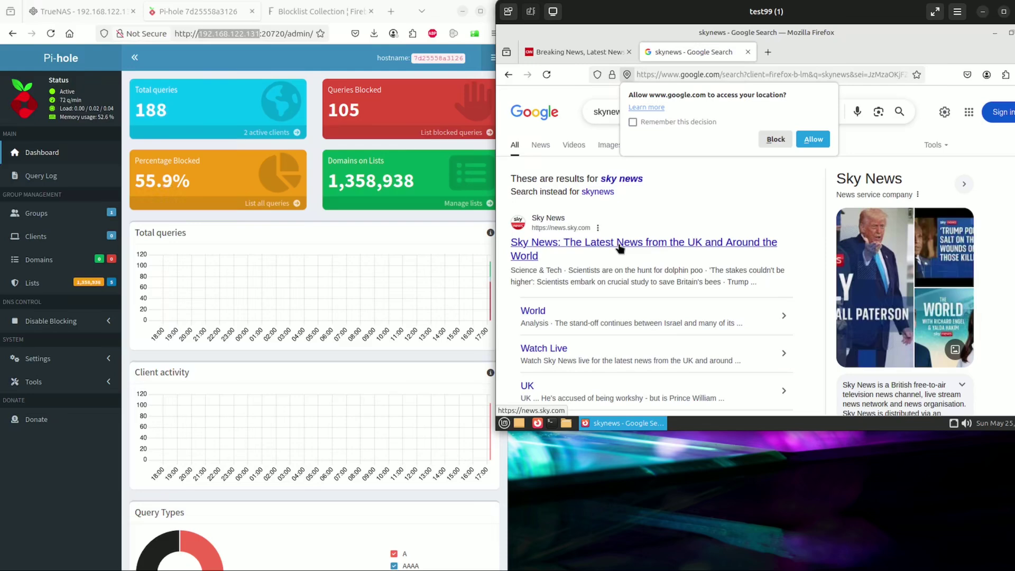
# - Open the Sky News result, accept all cookies, and browse the news.sky.com homepage
pyautogui.click(619, 245)
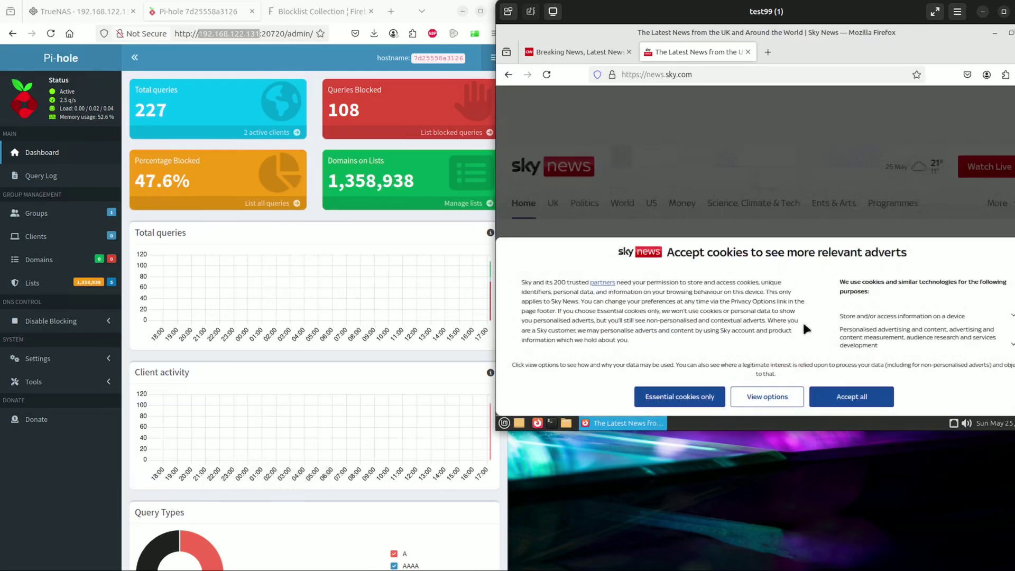
pyautogui.click(851, 405)
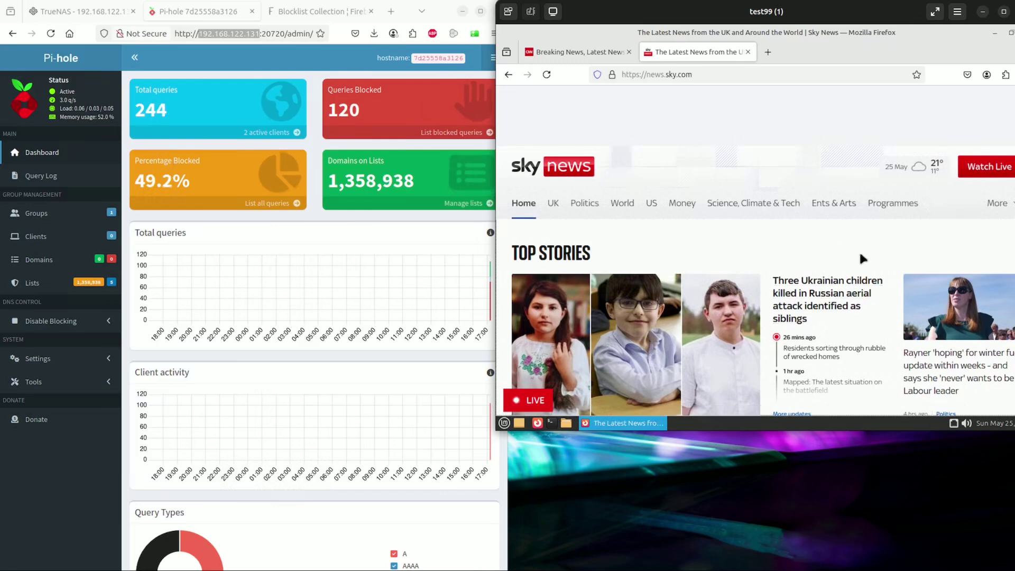
pyautogui.scroll(-4, 861, 258)
pyautogui.scroll(-8, 860, 258)
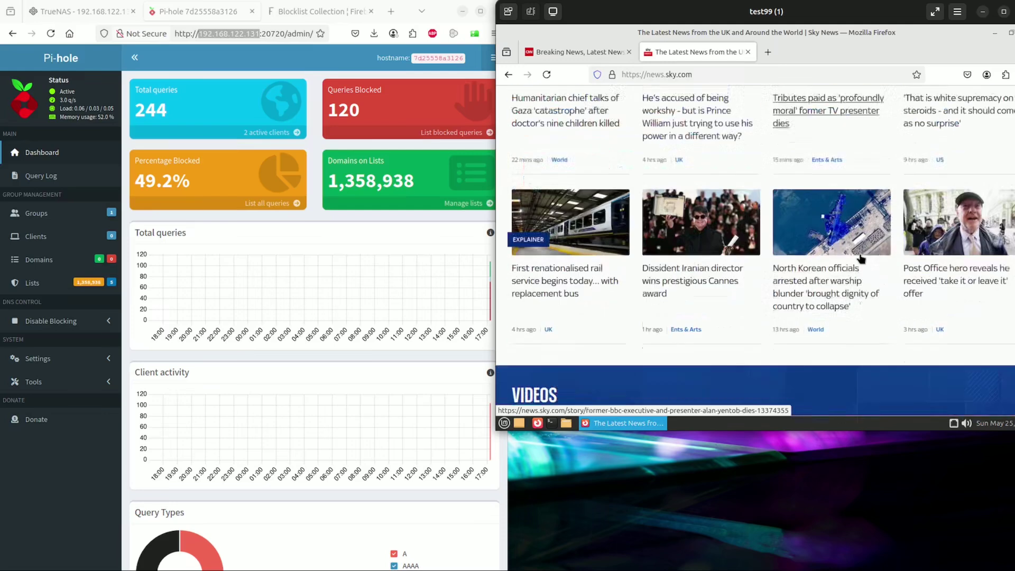
pyautogui.scroll(12, 860, 255)
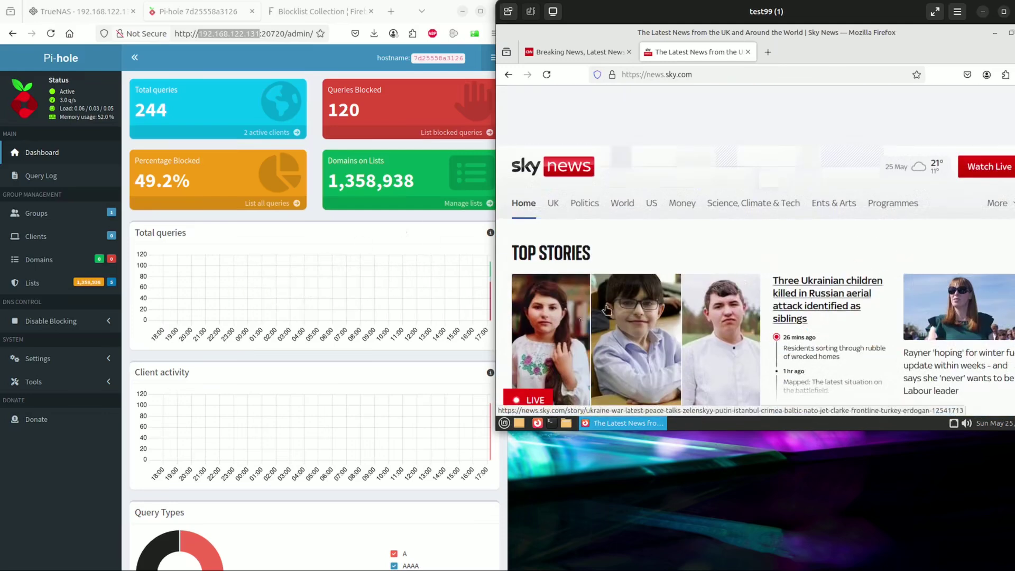
pyautogui.scroll(-10, 754, 316)
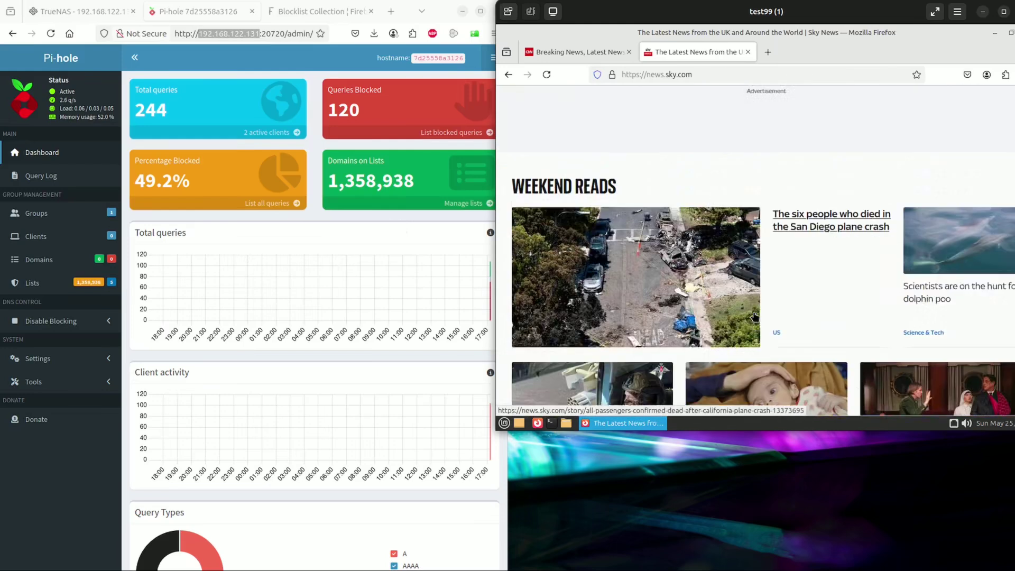
pyautogui.scroll(10, 754, 316)
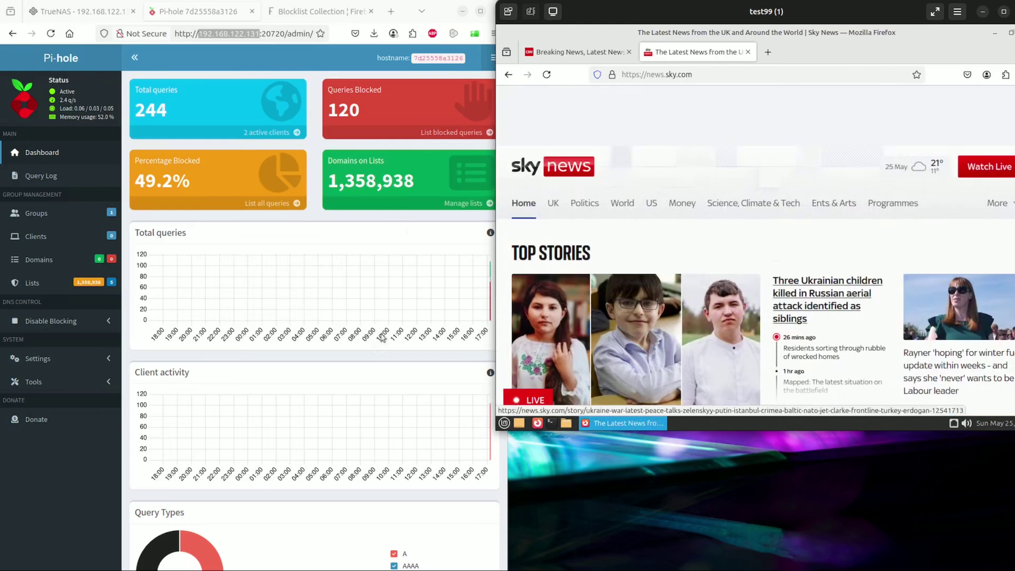